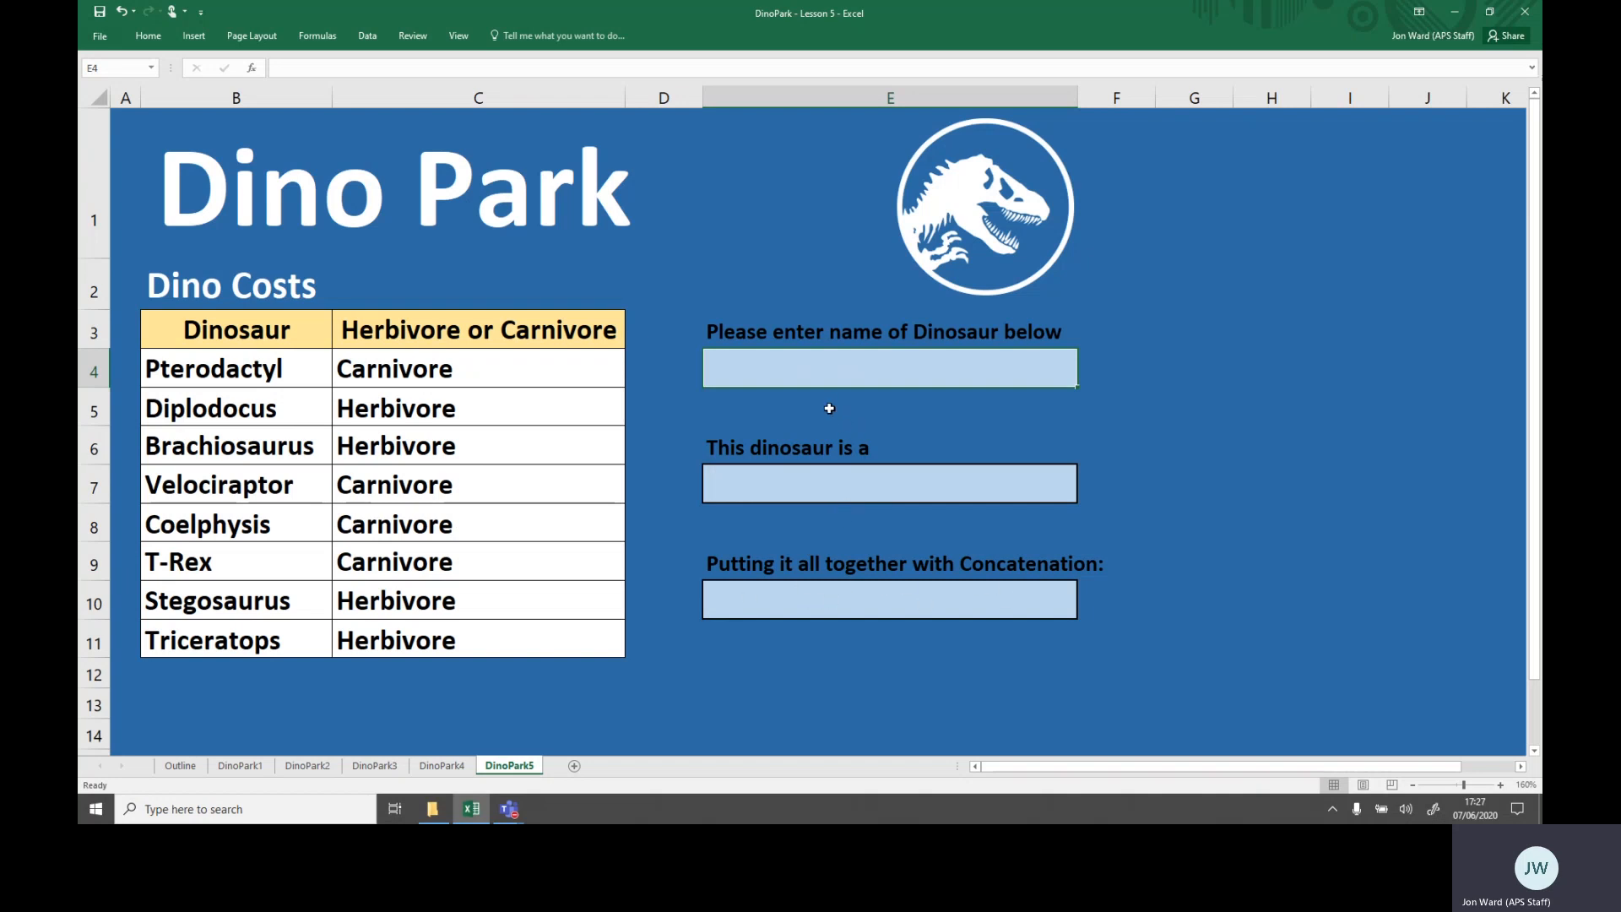
# - Start a VLOOKUP formula in cell E7 that looks up E4 within the dinosaur table B4:C11
pyautogui.click(804, 482)
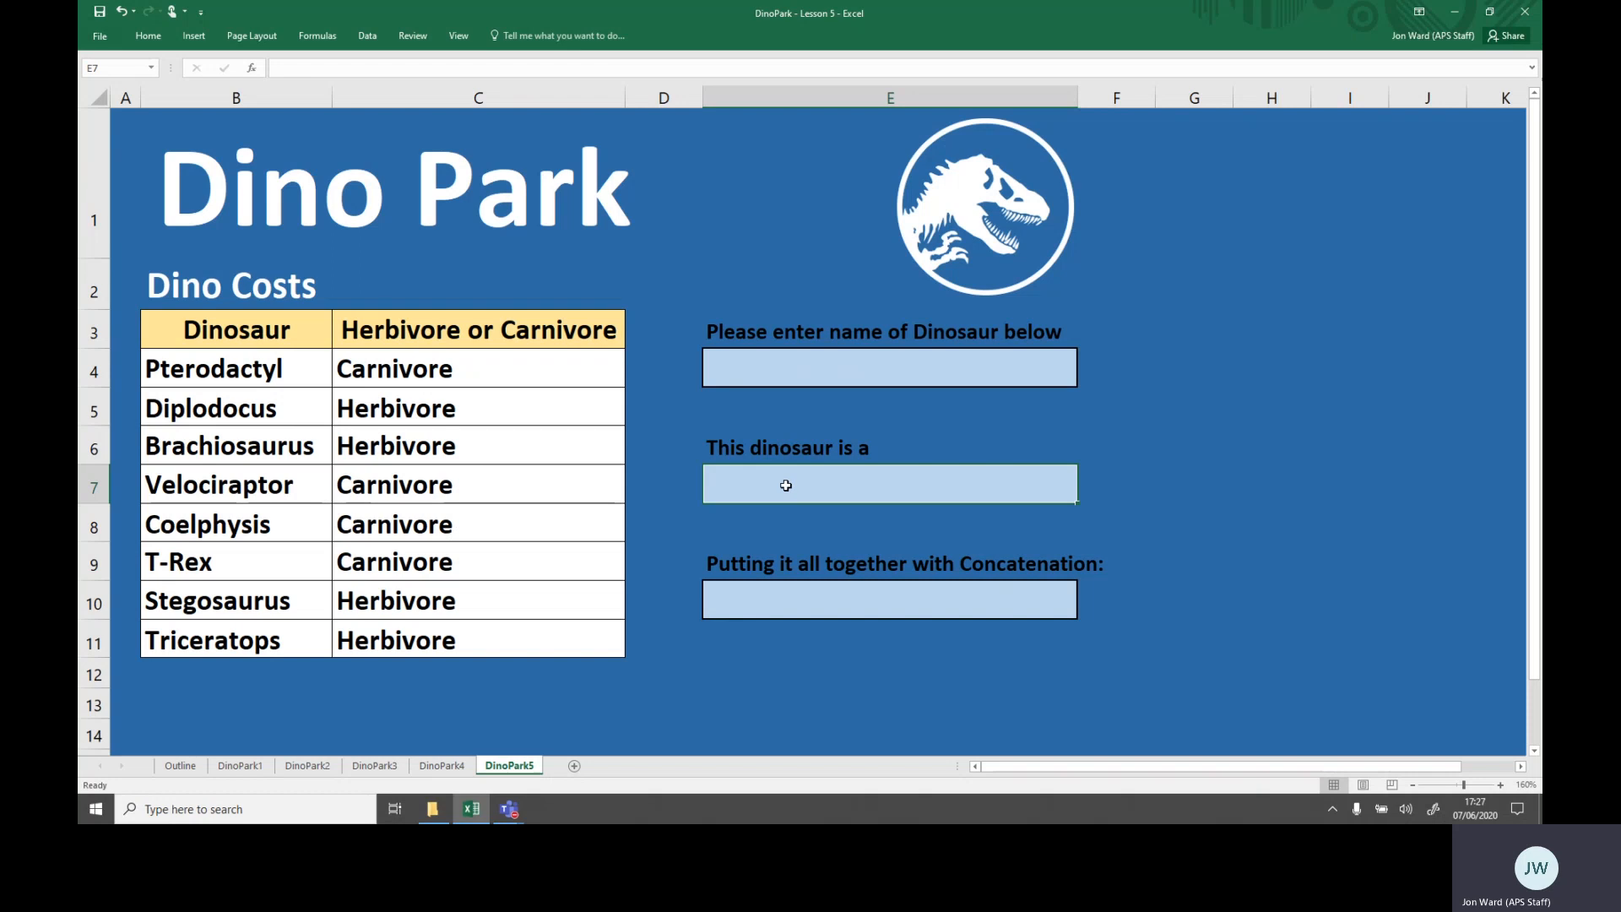
pyautogui.write('=')
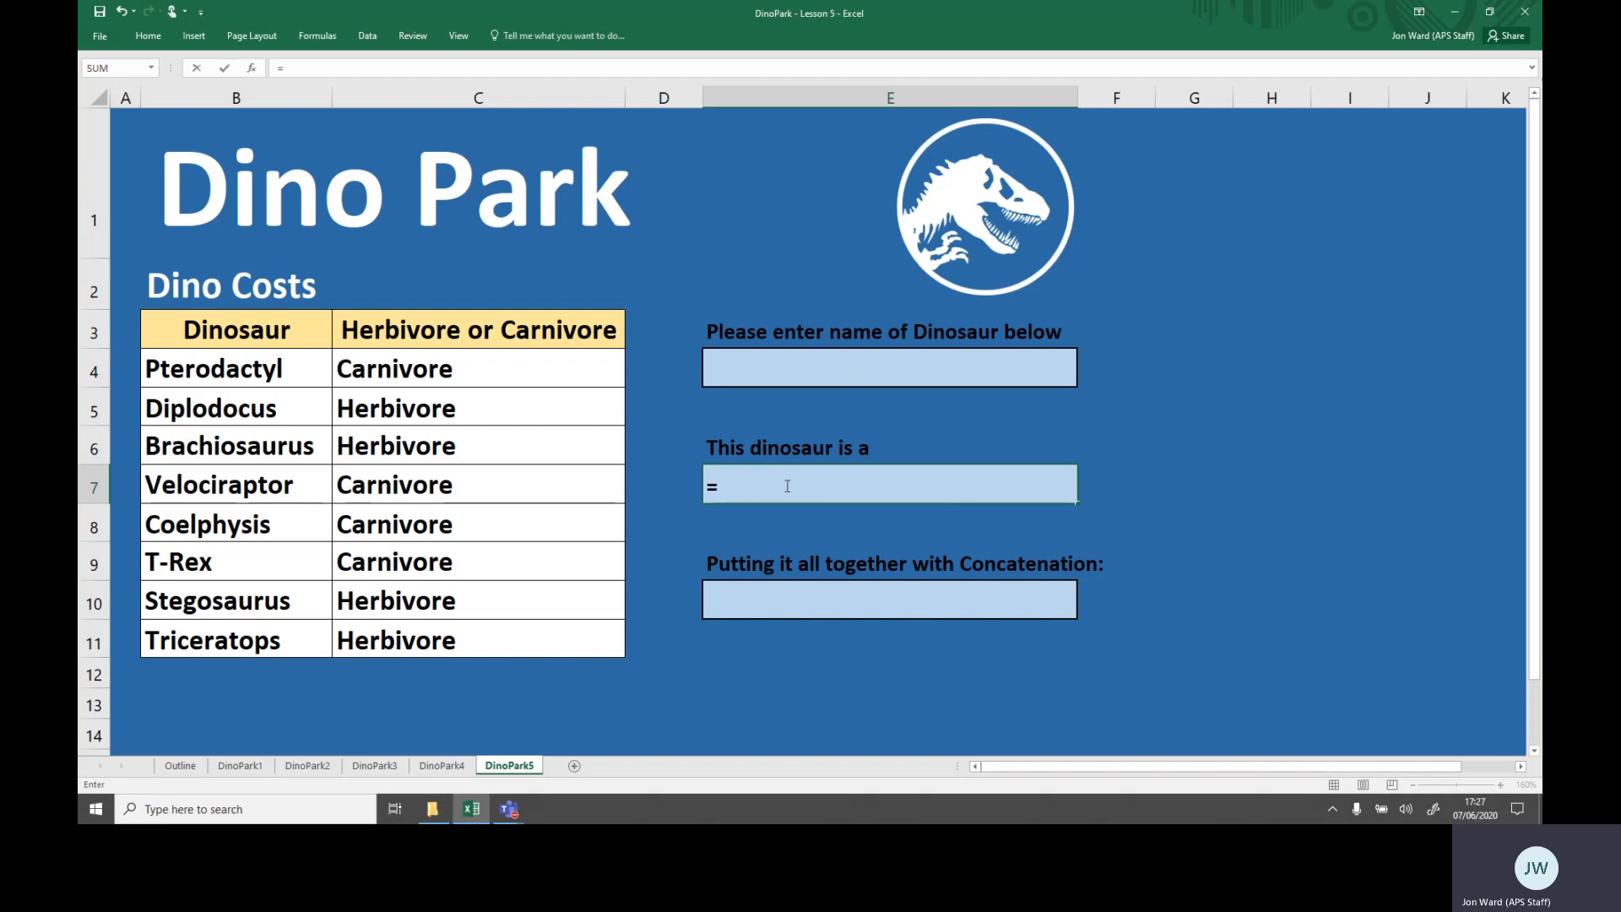
pyautogui.write('VLOOKUP')
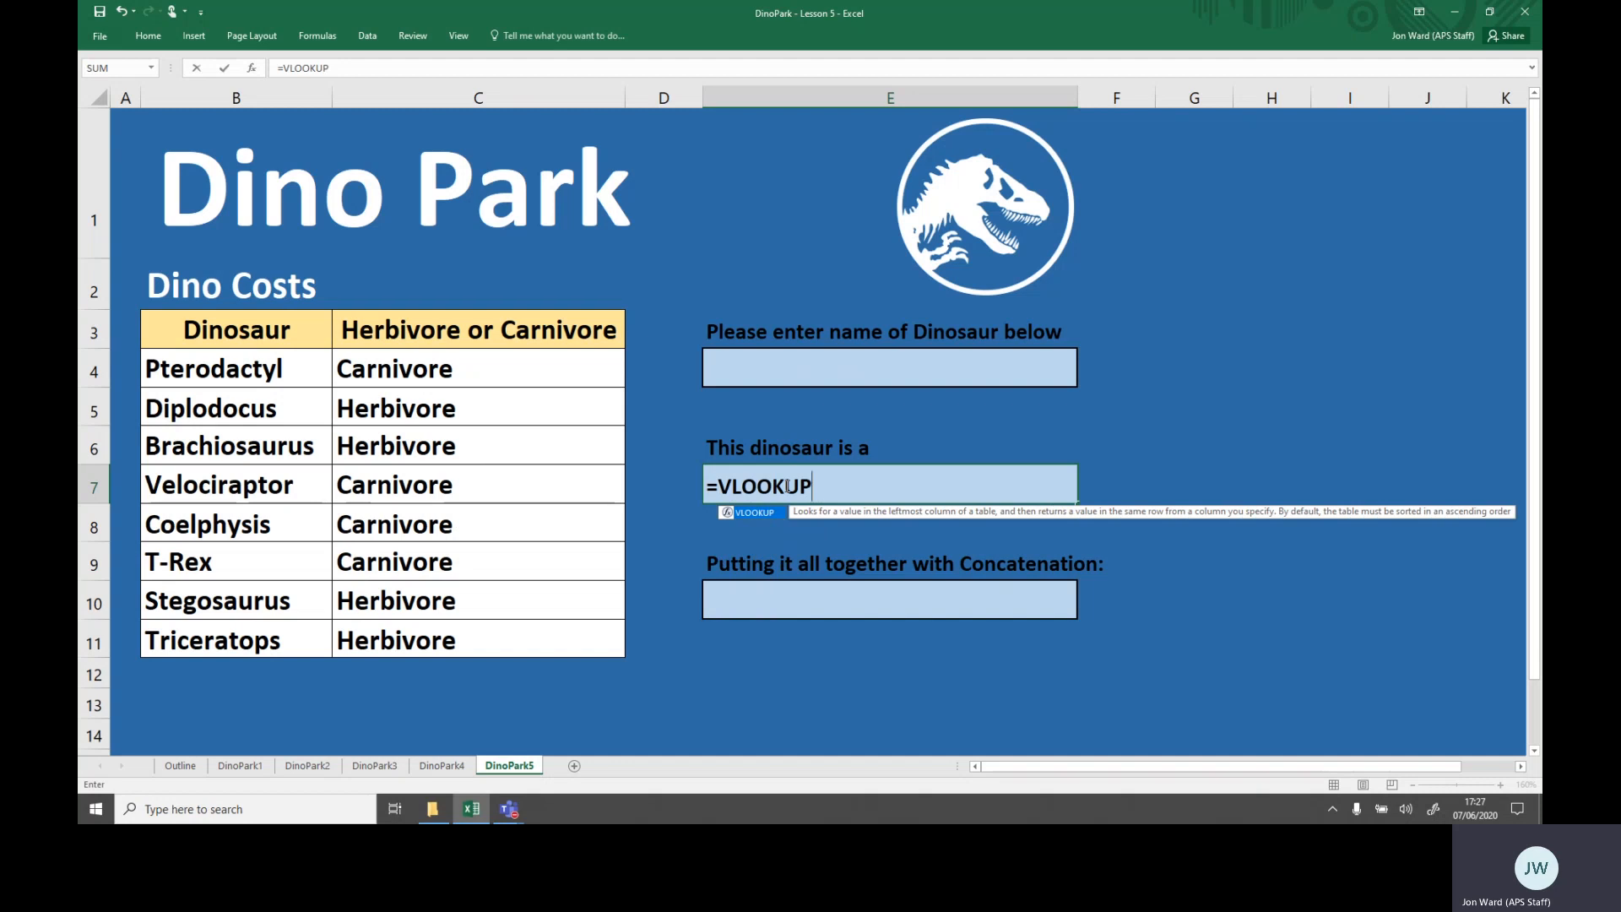
pyautogui.write('(')
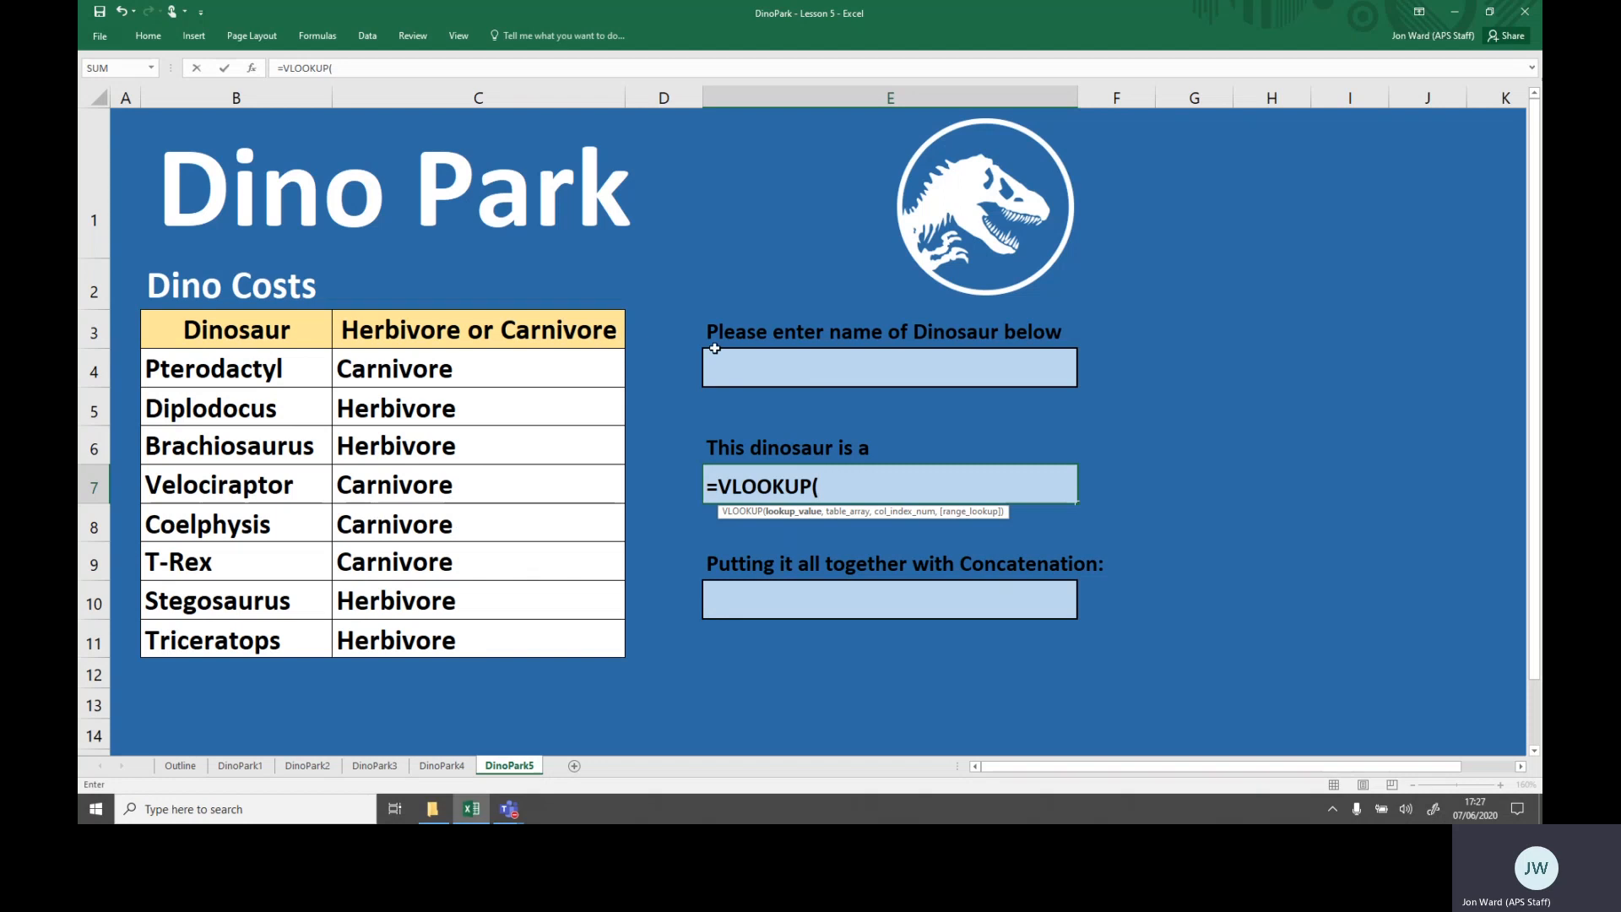
pyautogui.click(838, 373)
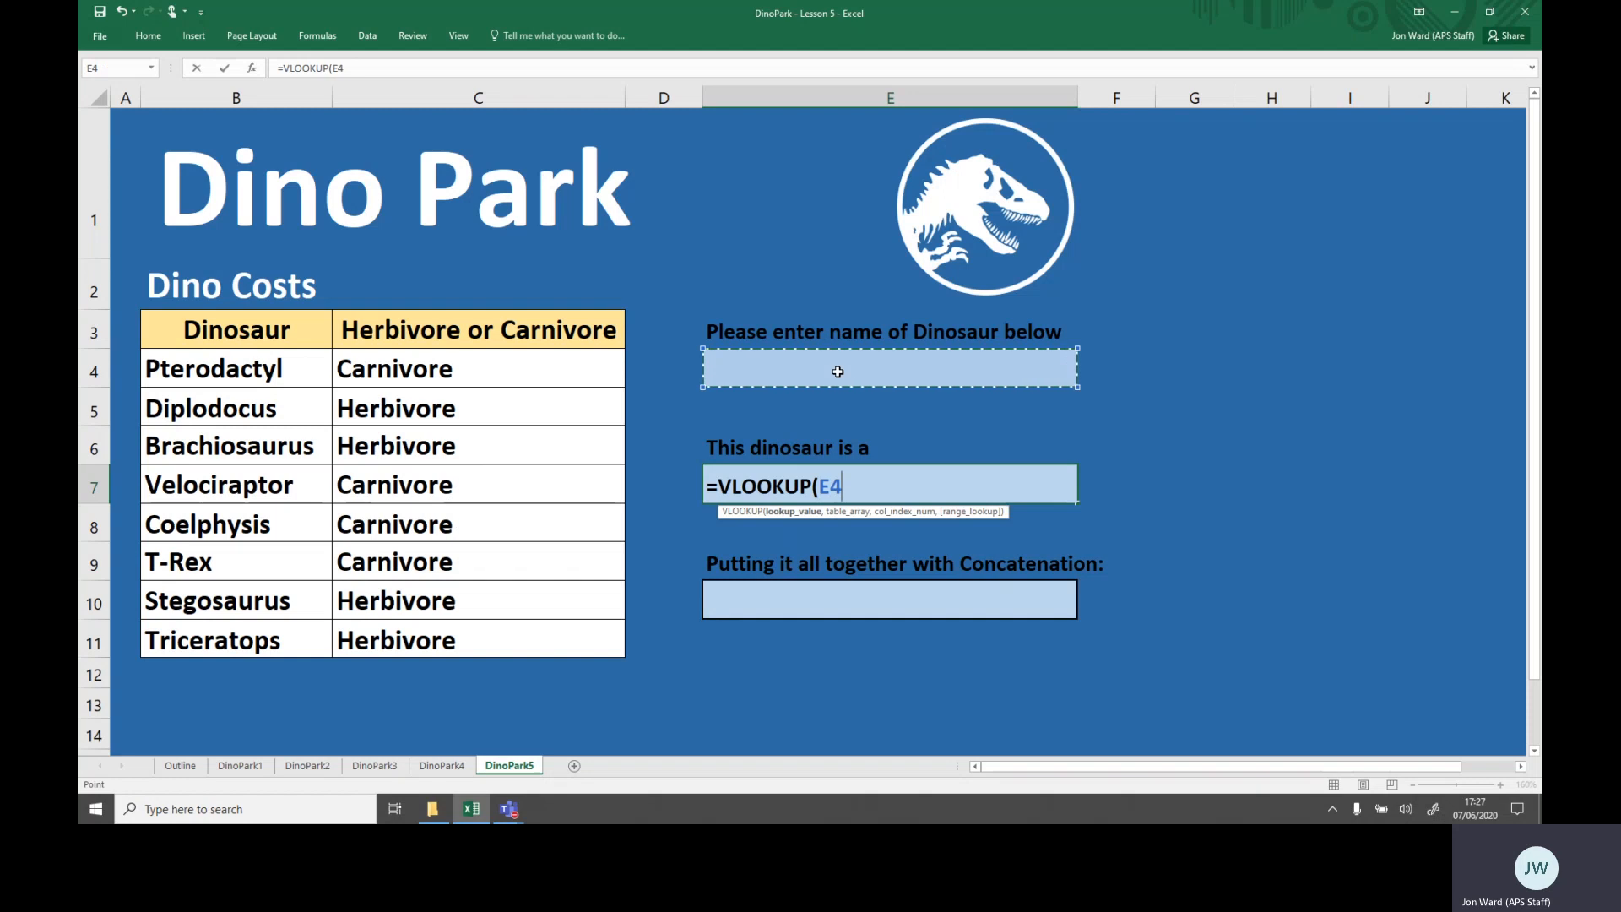
pyautogui.write(',')
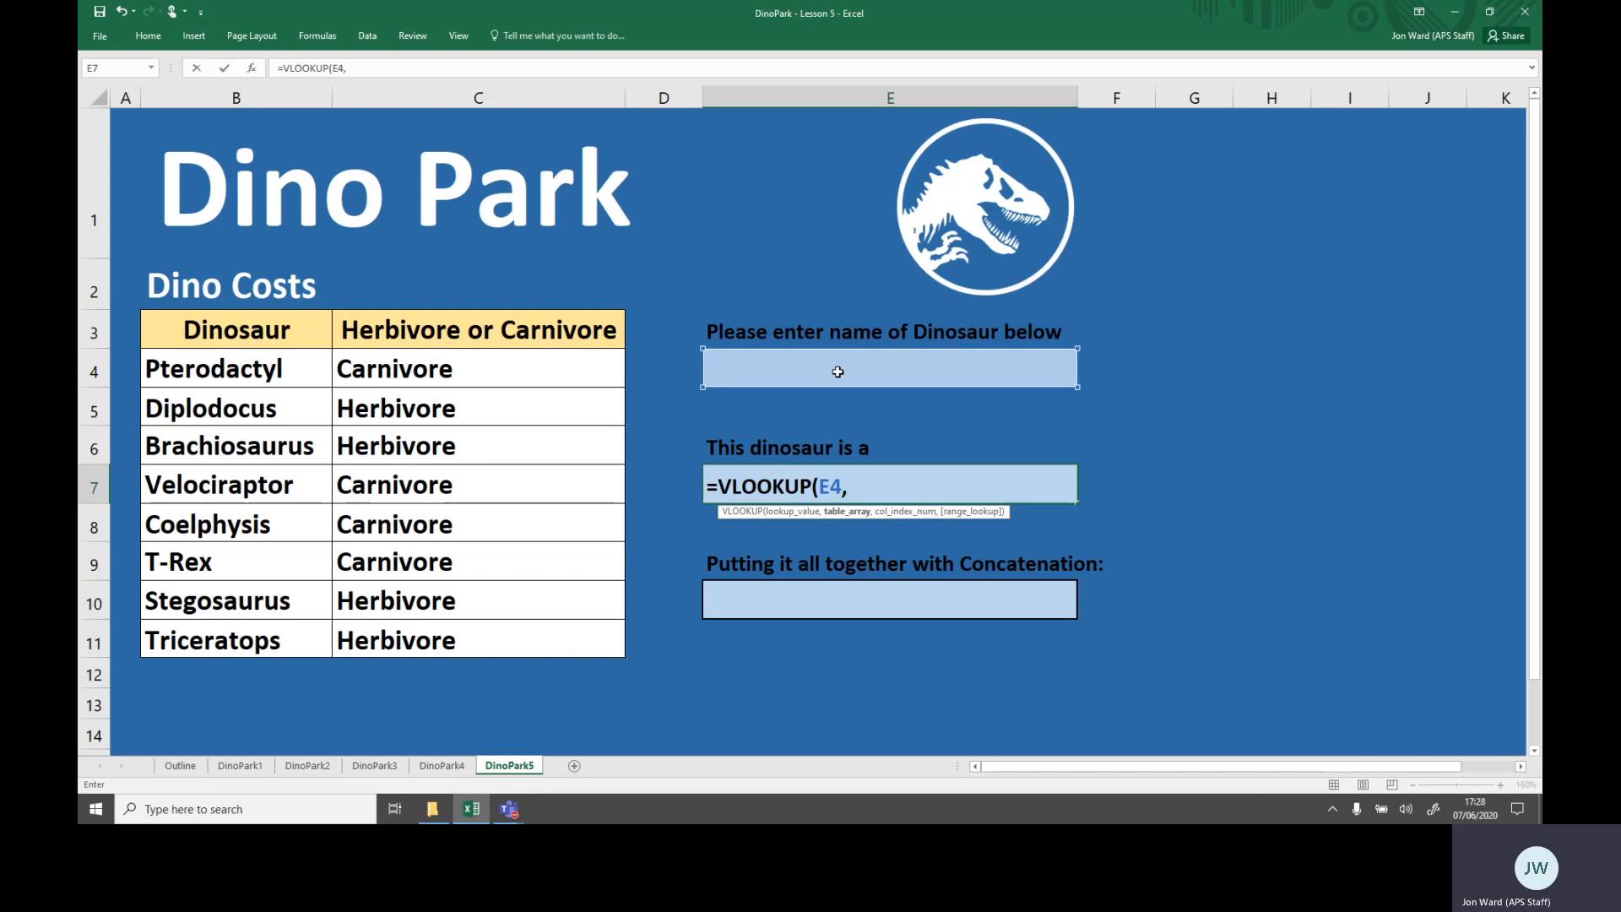
pyautogui.click(268, 369)
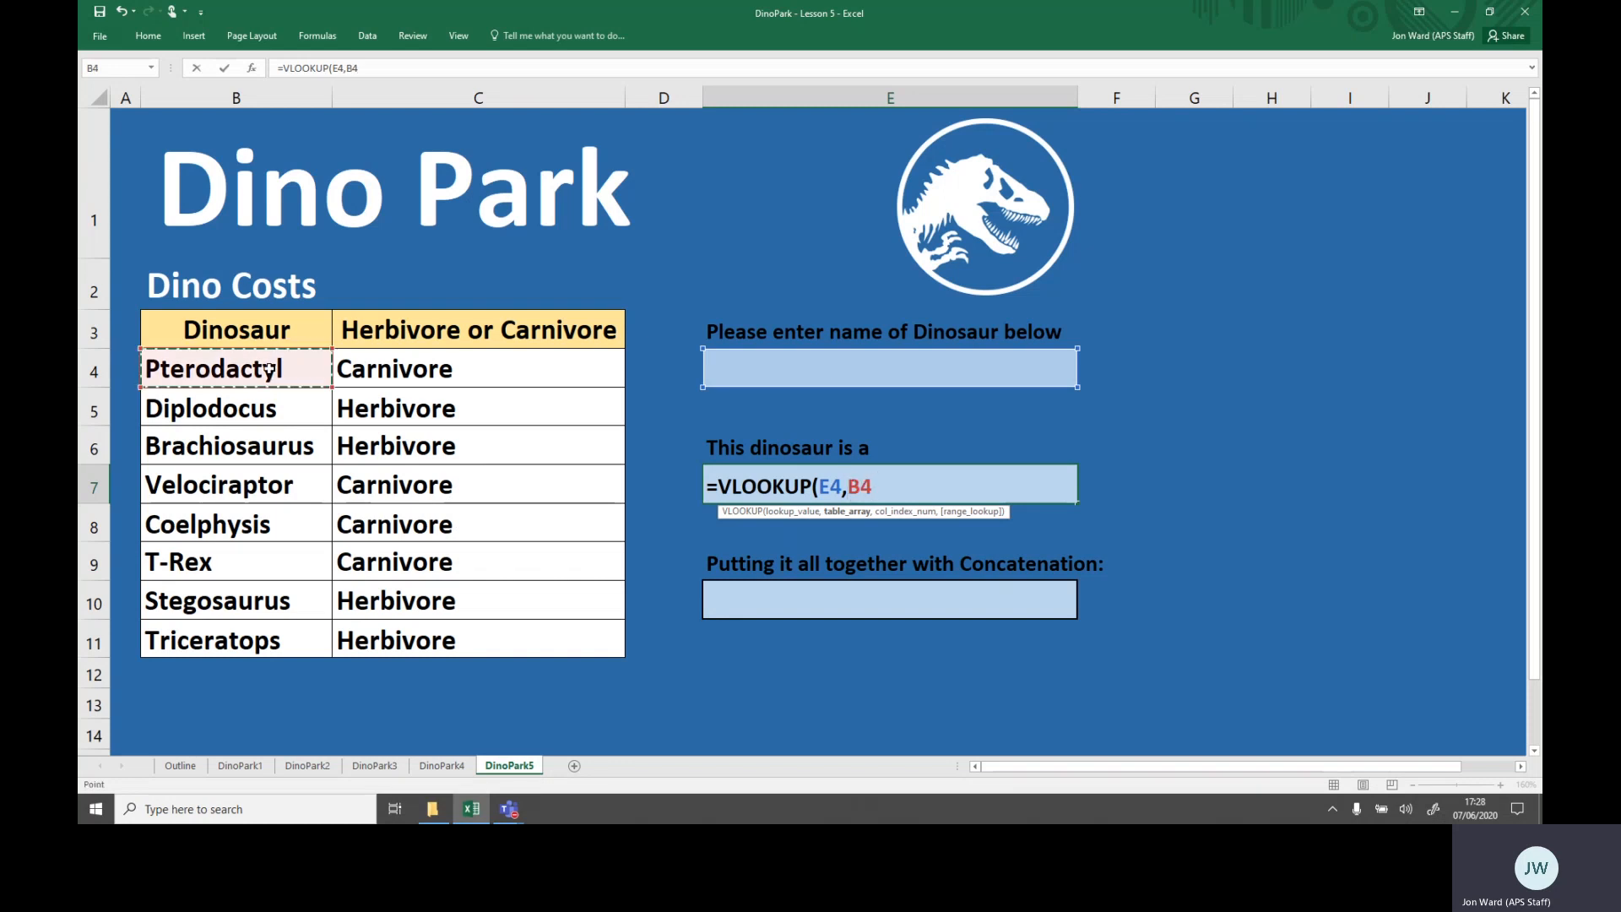
pyautogui.moveTo(292, 370); pyautogui.dragTo(420, 639)
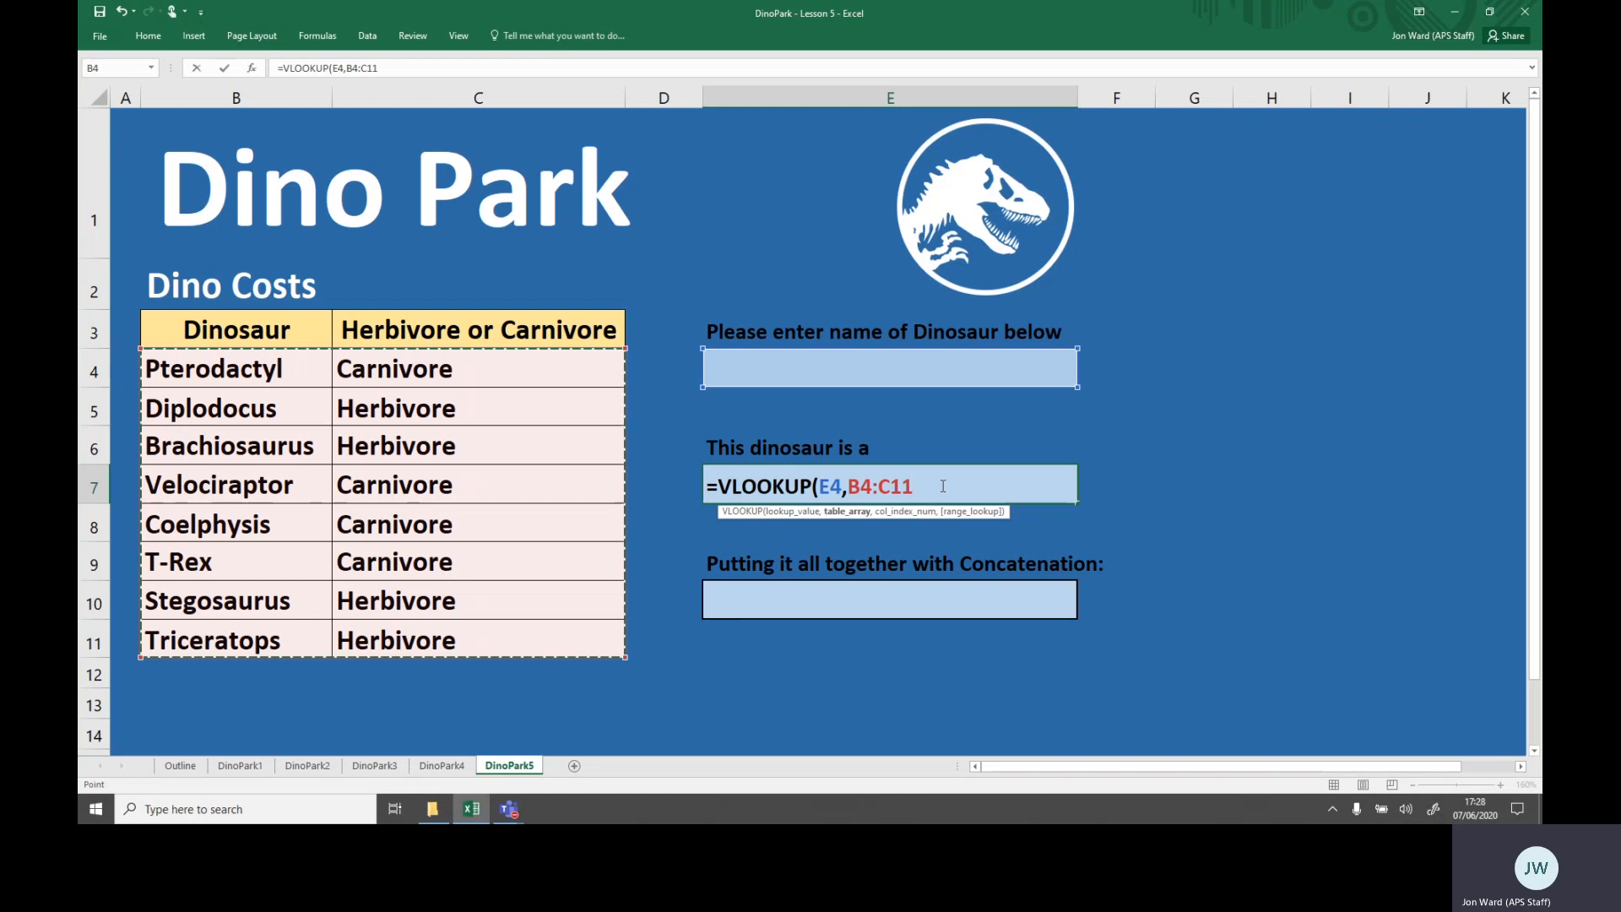
pyautogui.write(',')
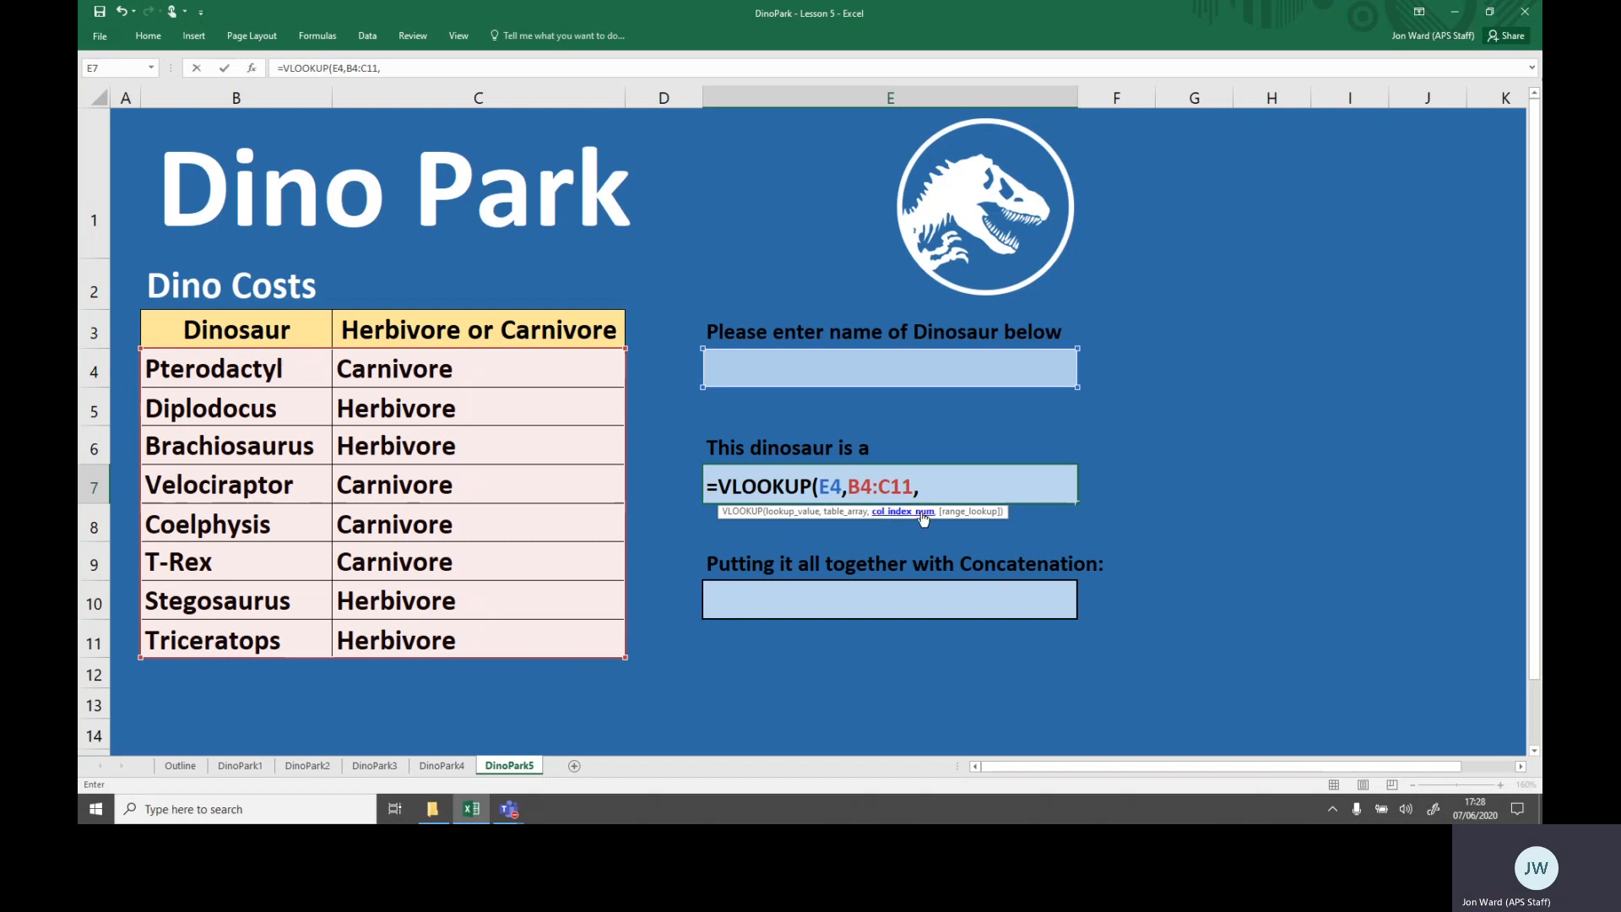
# - Complete the VLOOKUP with column index 2 and FALSE for exact match, giving =VLOOKUP(E4,B4:C11,2,FALSE)
pyautogui.write('2,')
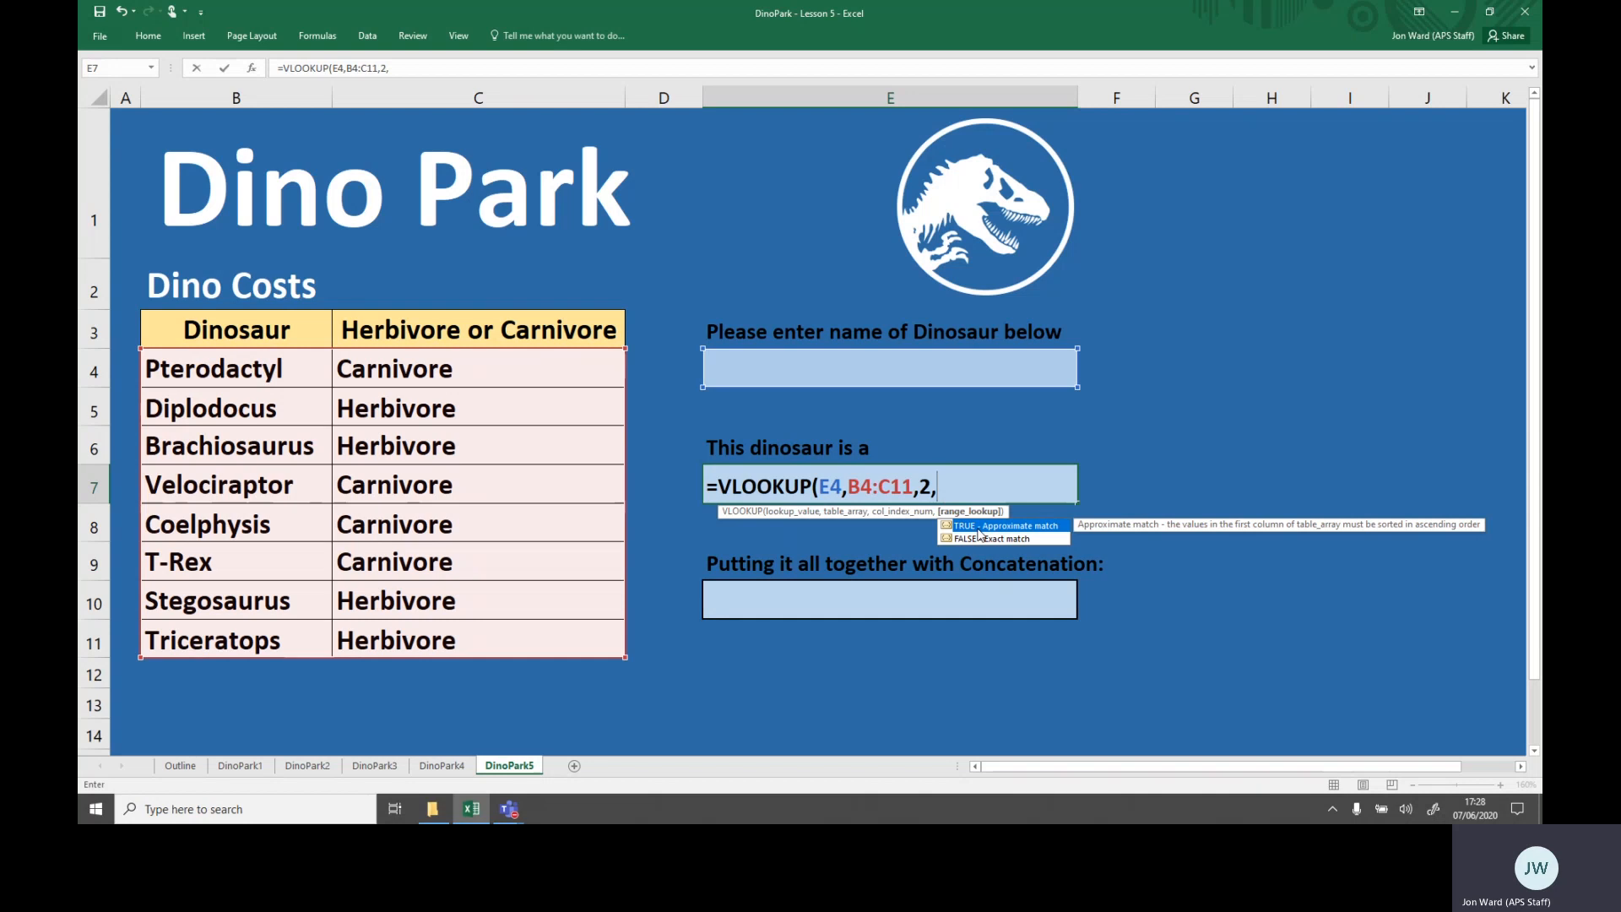
pyautogui.write('FALSE)')
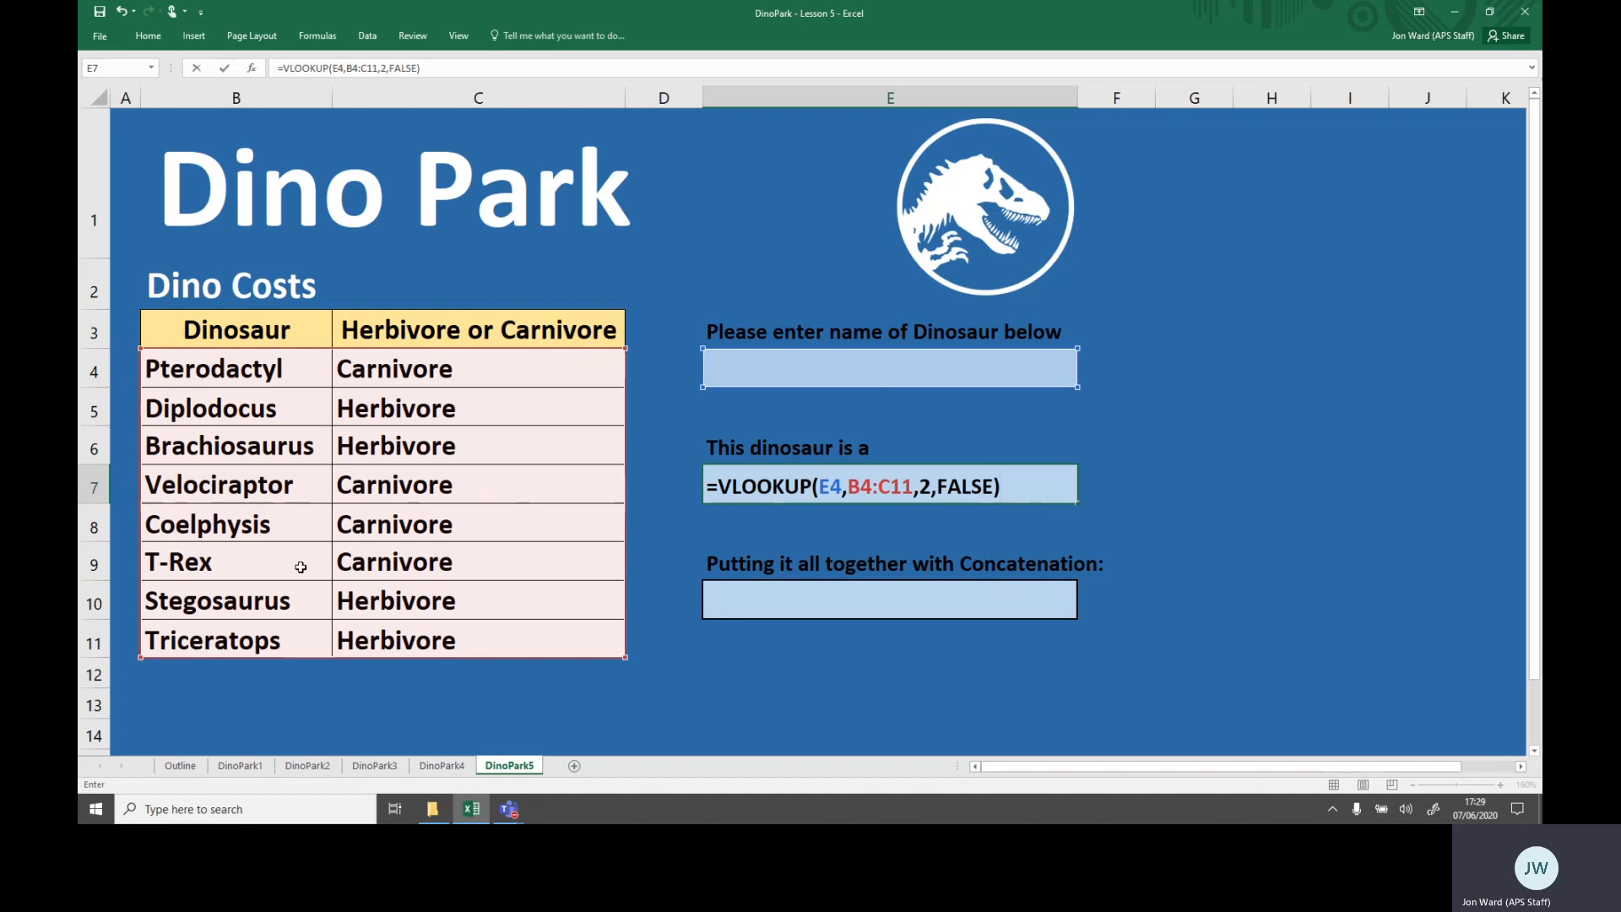
pyautogui.press('Return')
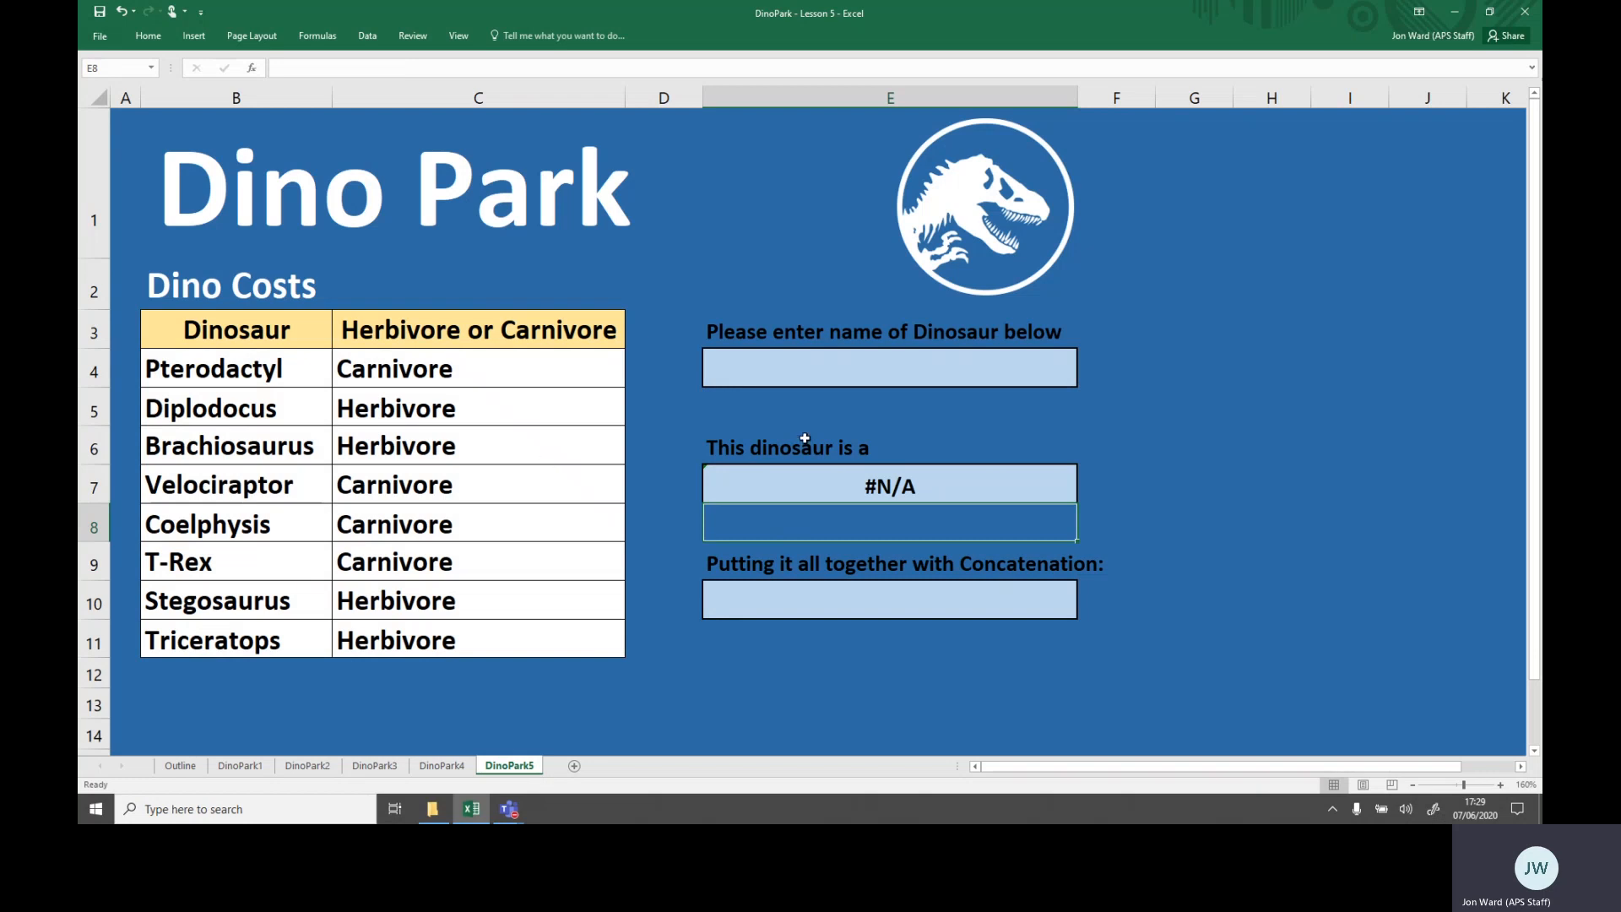
# - Enter T-Rex as the dinosaur name in cell E4
pyautogui.click(882, 366)
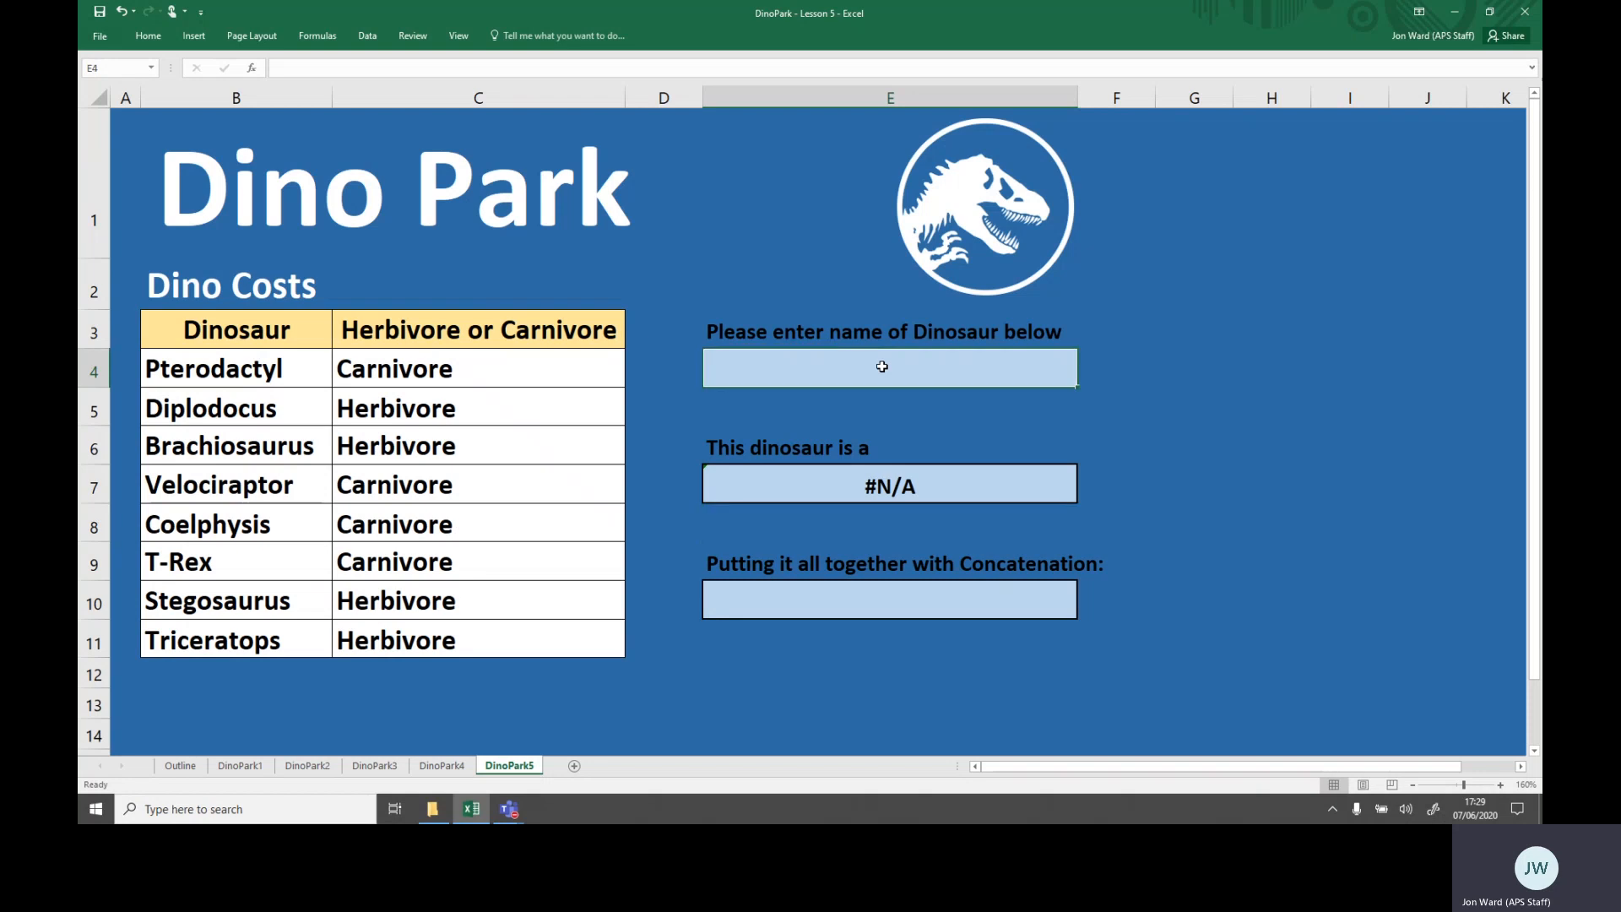
pyautogui.write('t')
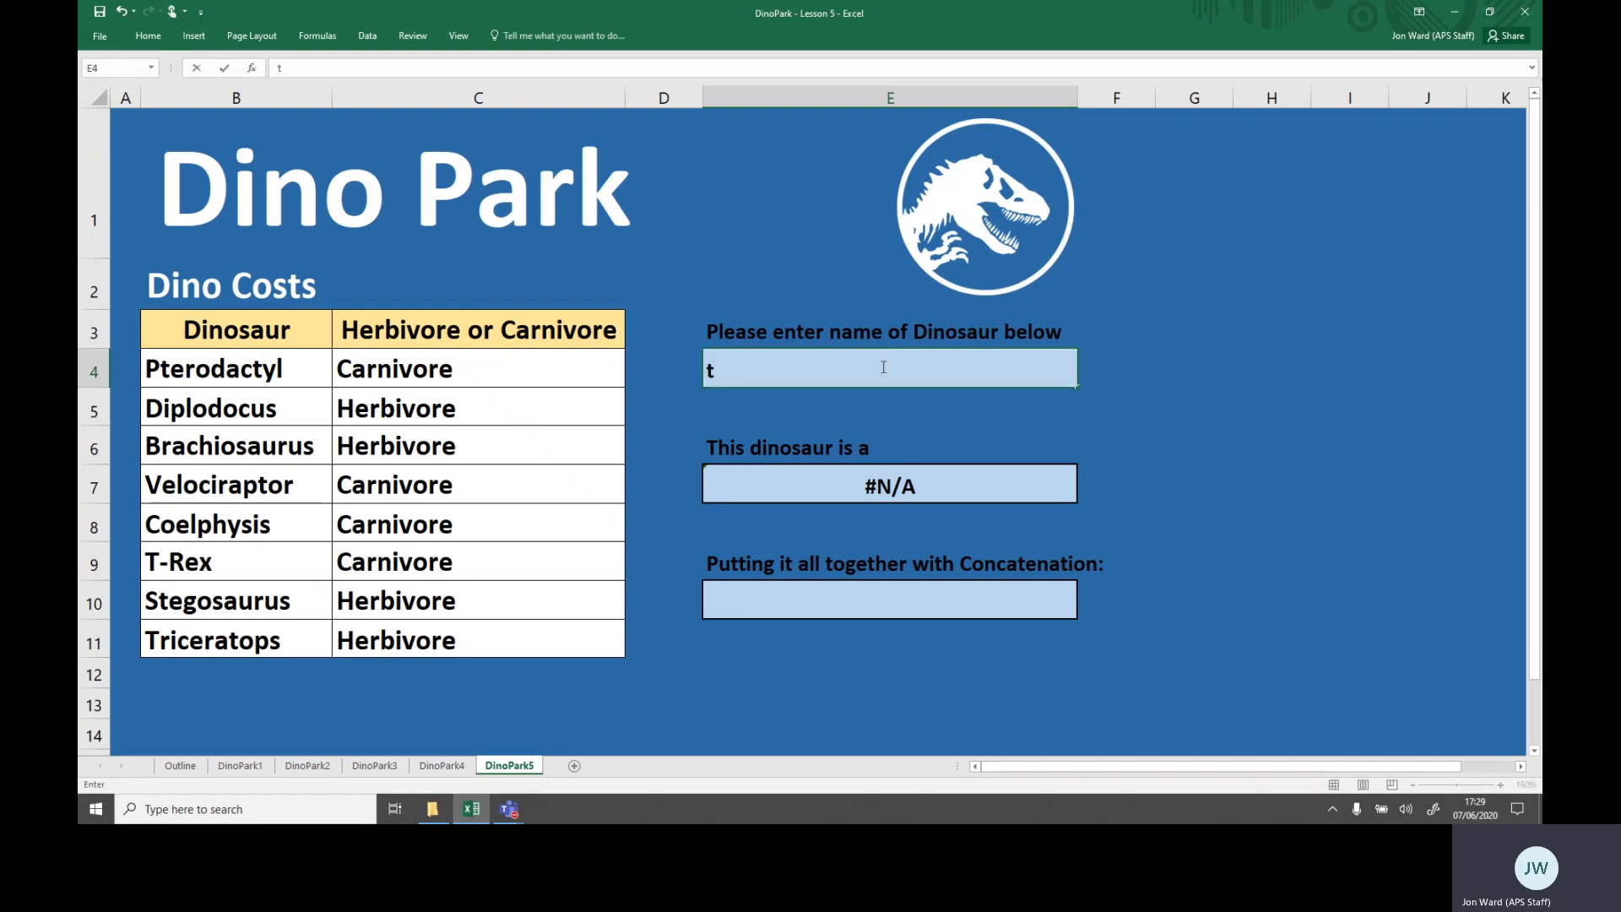
pyautogui.press('BackSpace')
pyautogui.write('T-Rex')
pyautogui.press('Return')
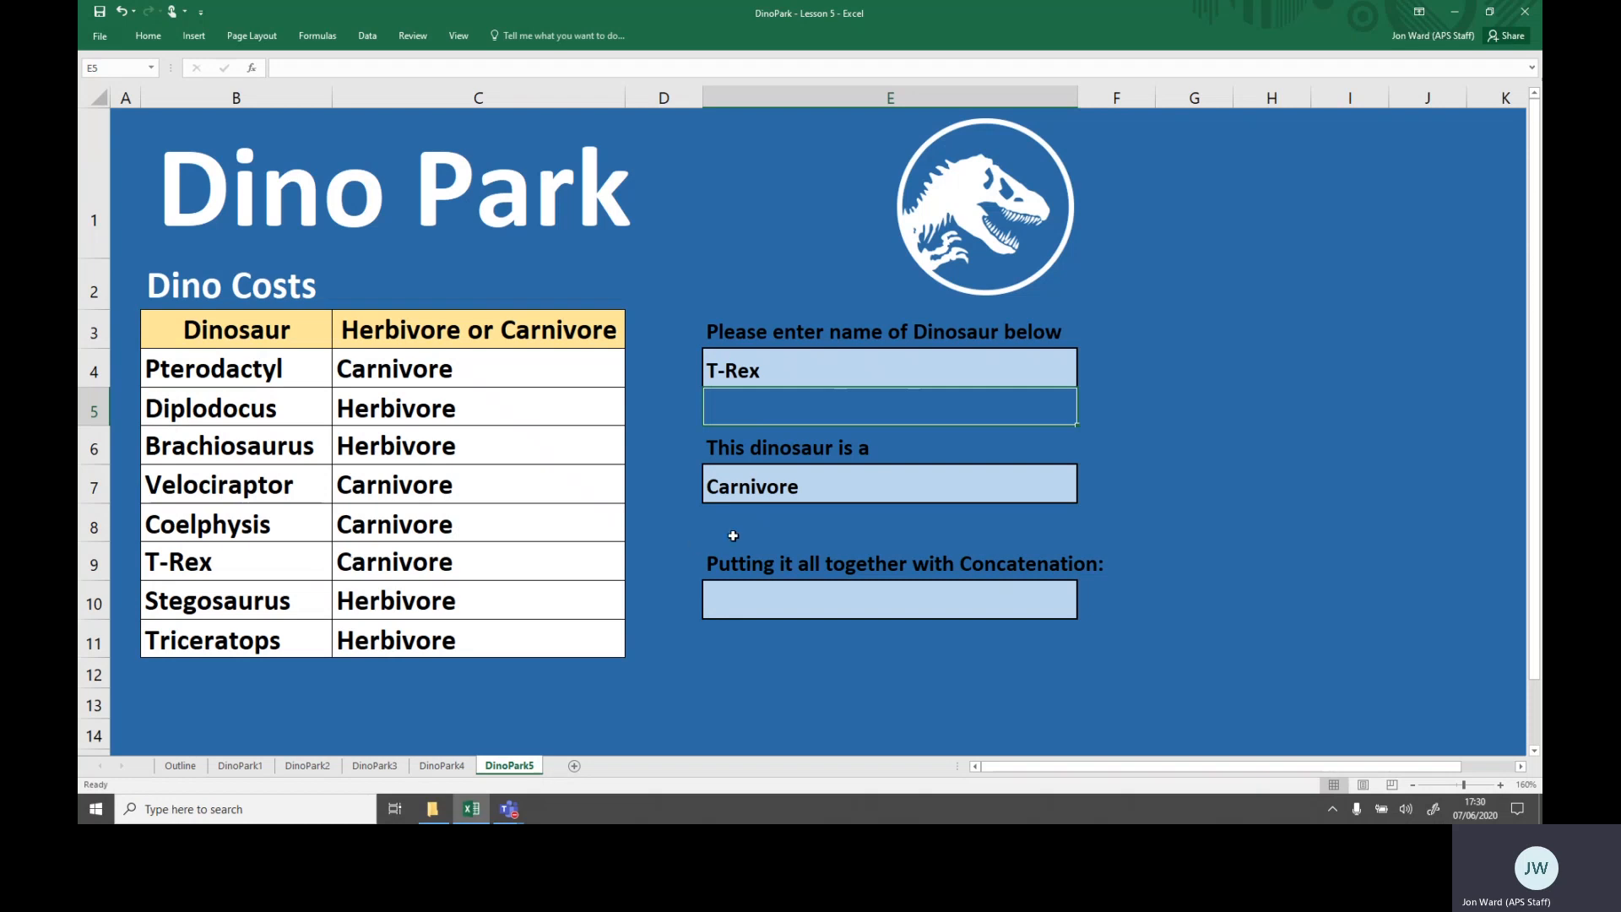
# - Replace the dinosaur name in E4 with Stegosaurus
pyautogui.click(806, 365)
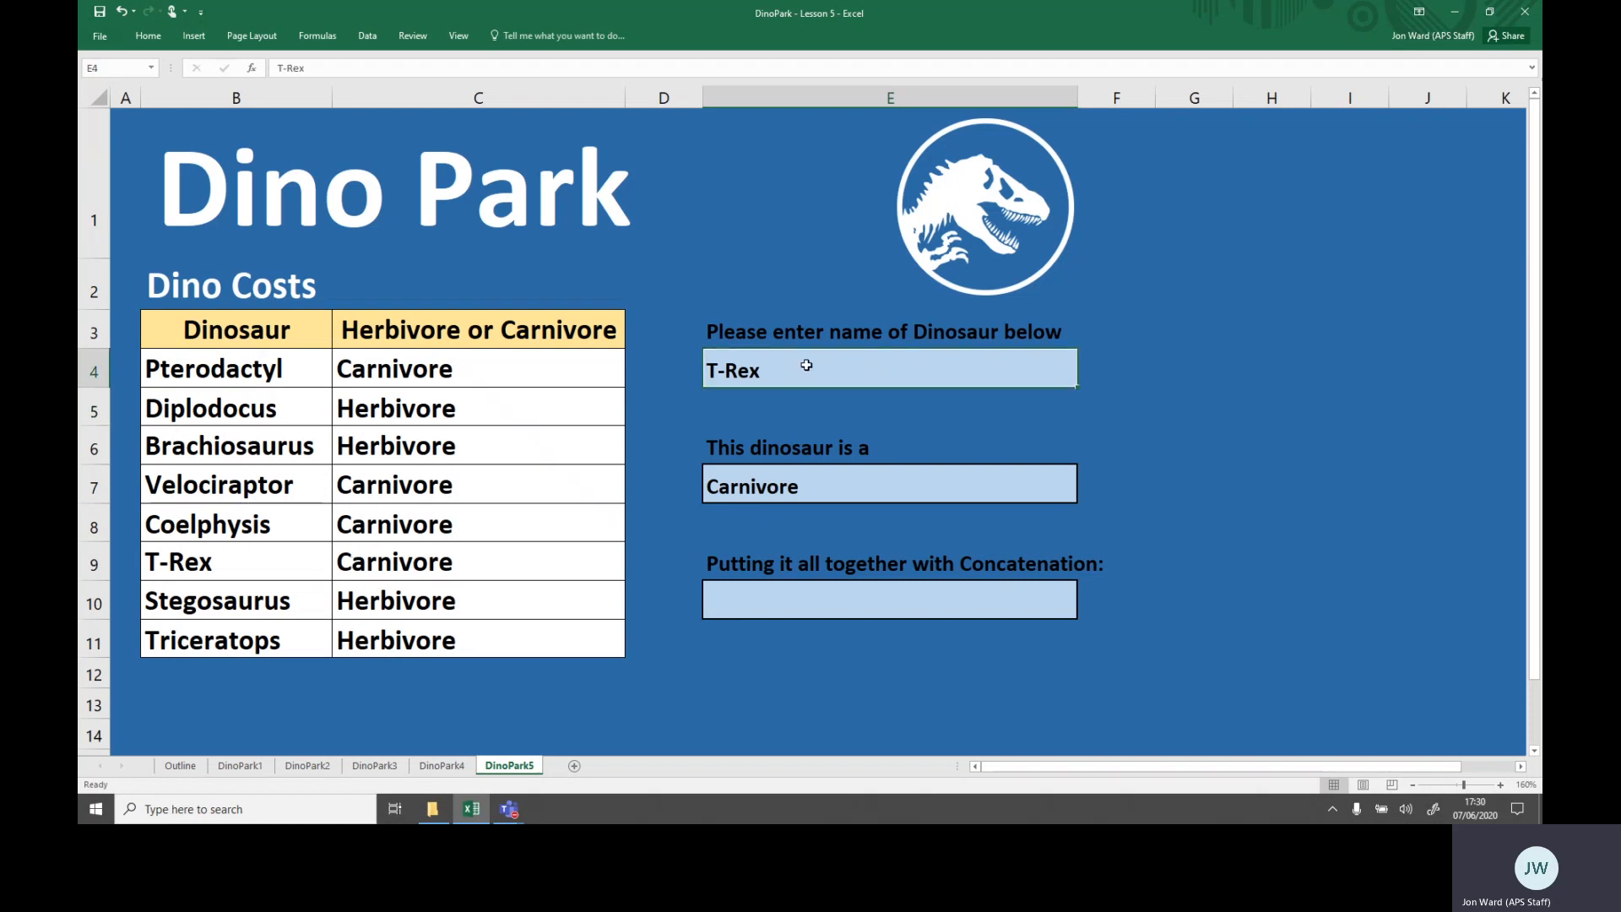
pyautogui.write('Steg')
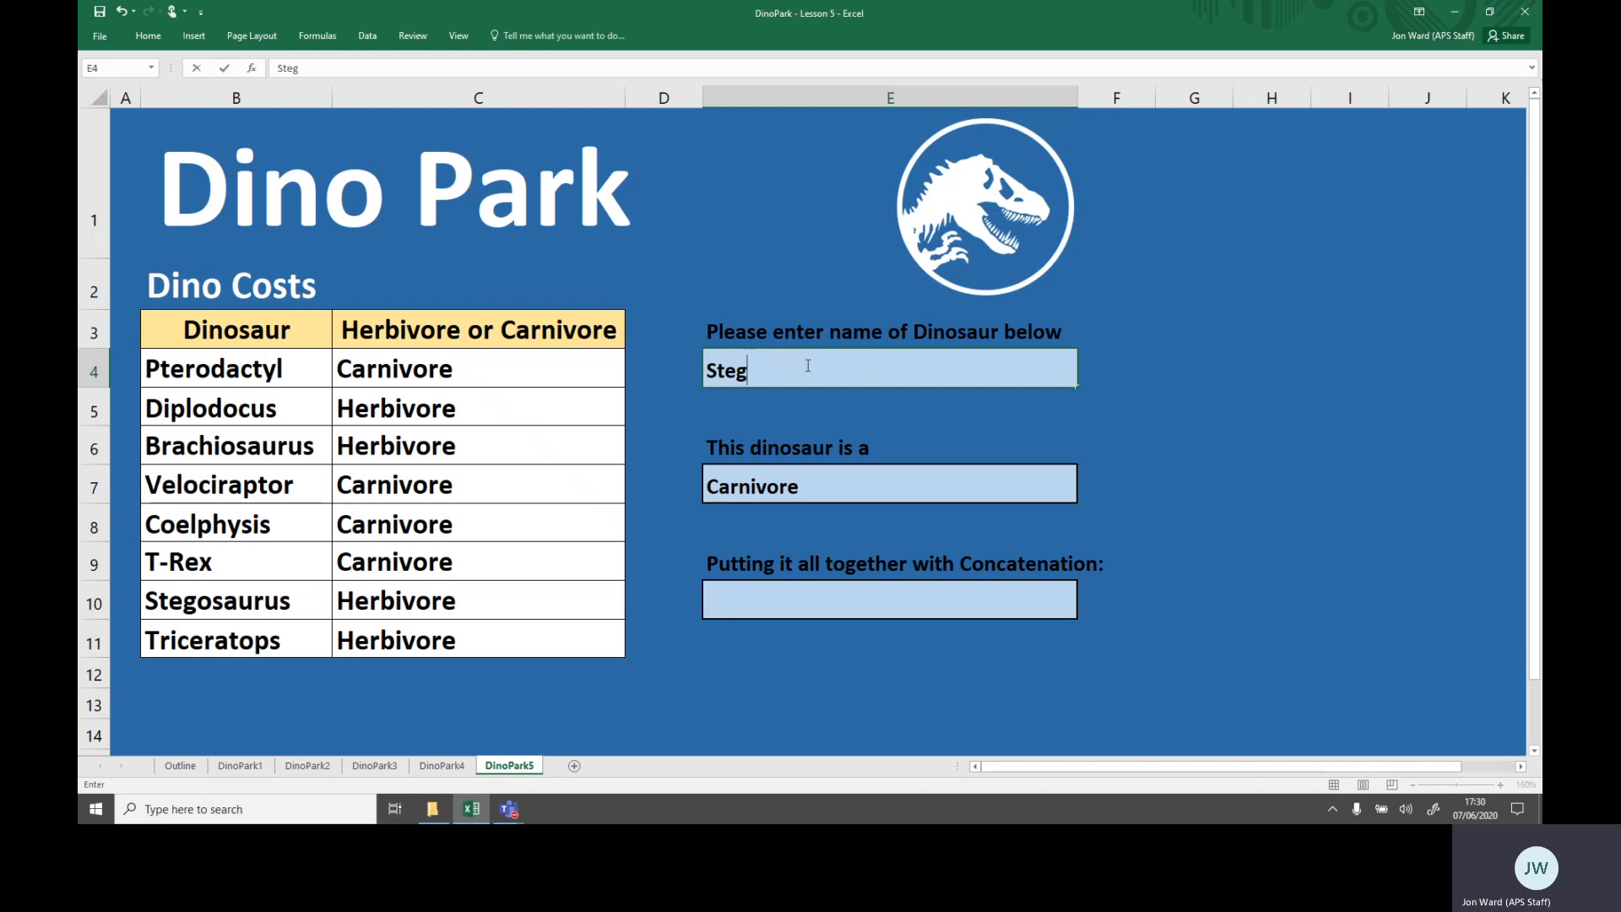
pyautogui.write('osaurus')
pyautogui.press('Return')
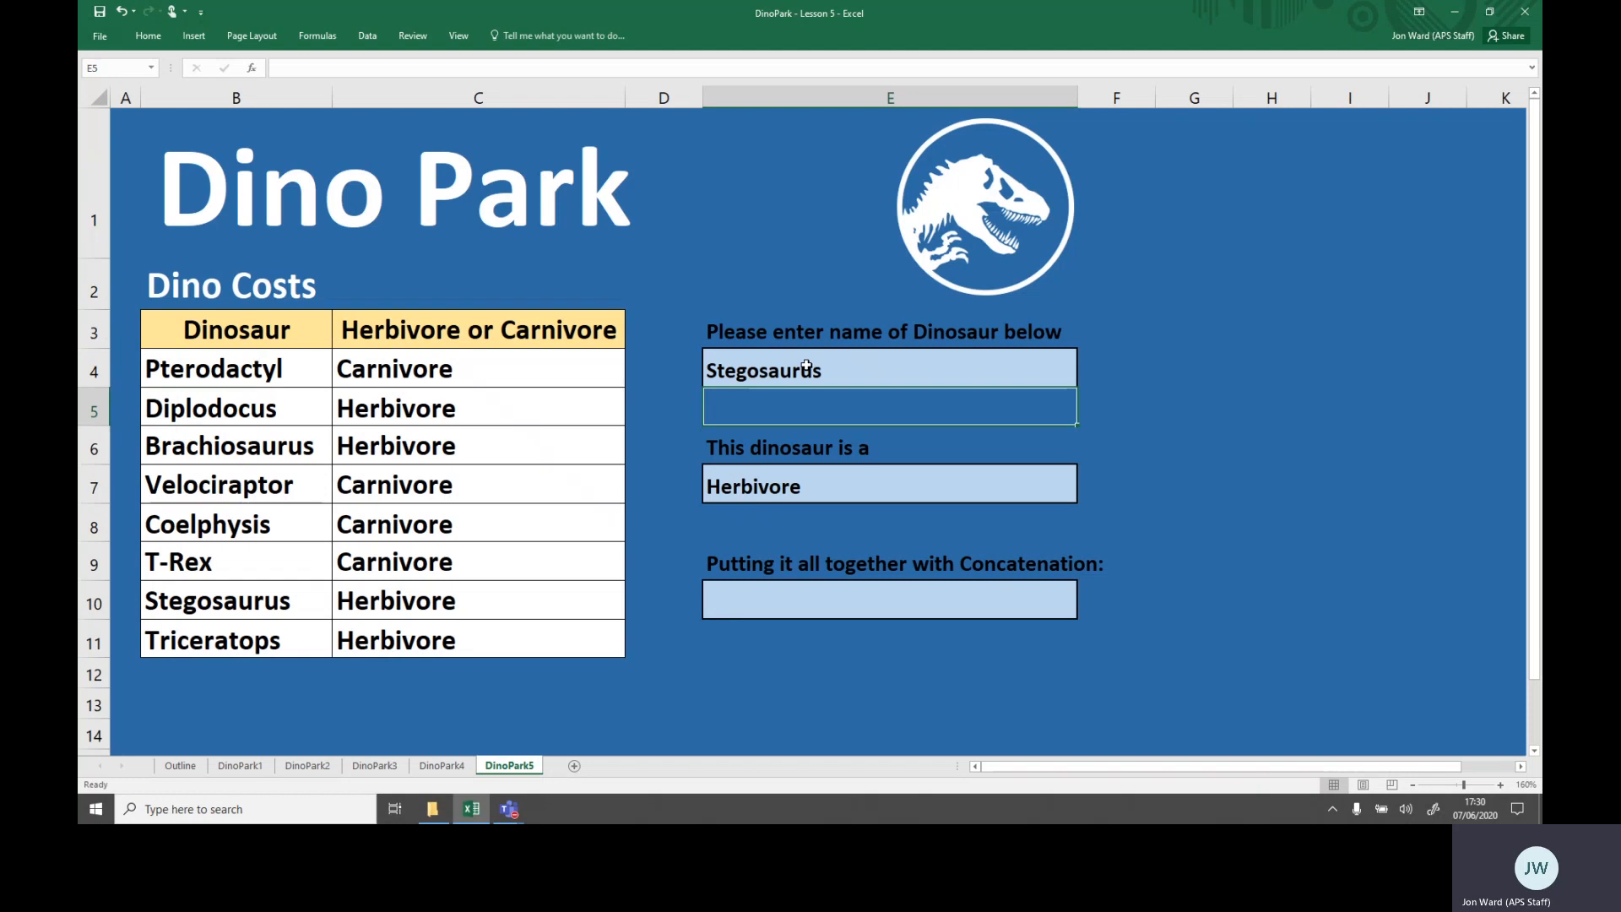
# - In cell E10 enter the concatenation formula ="This dinosaur is a "&E7
pyautogui.press('Down')
pyautogui.press('Down')
pyautogui.press('Down')
pyautogui.press('Down')
pyautogui.press('Down')
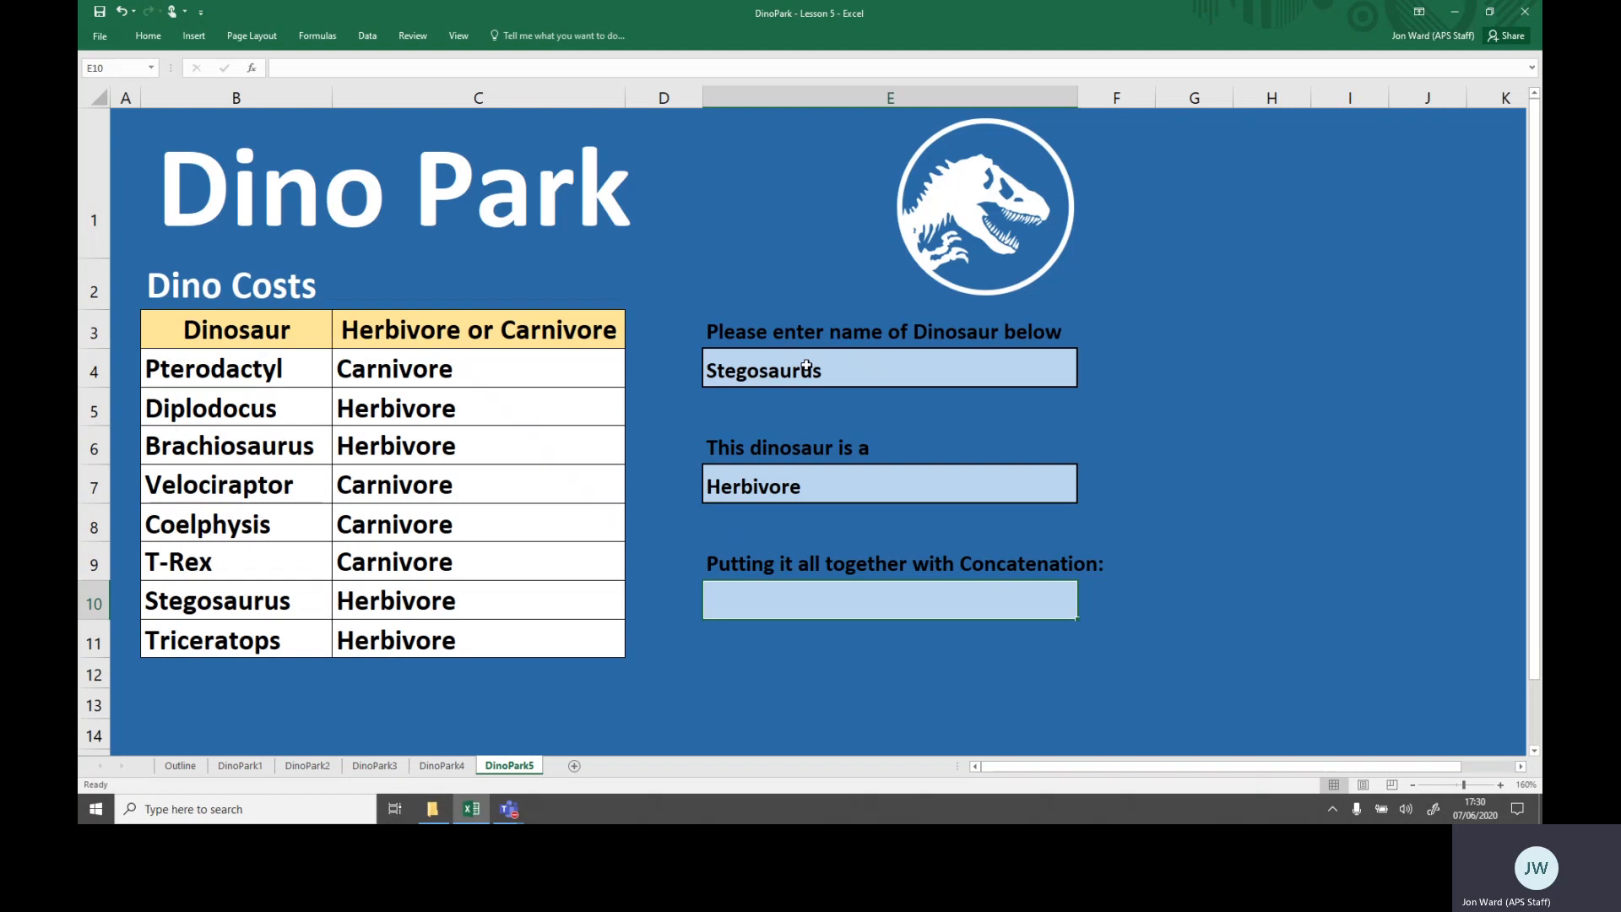
pyautogui.write('=')
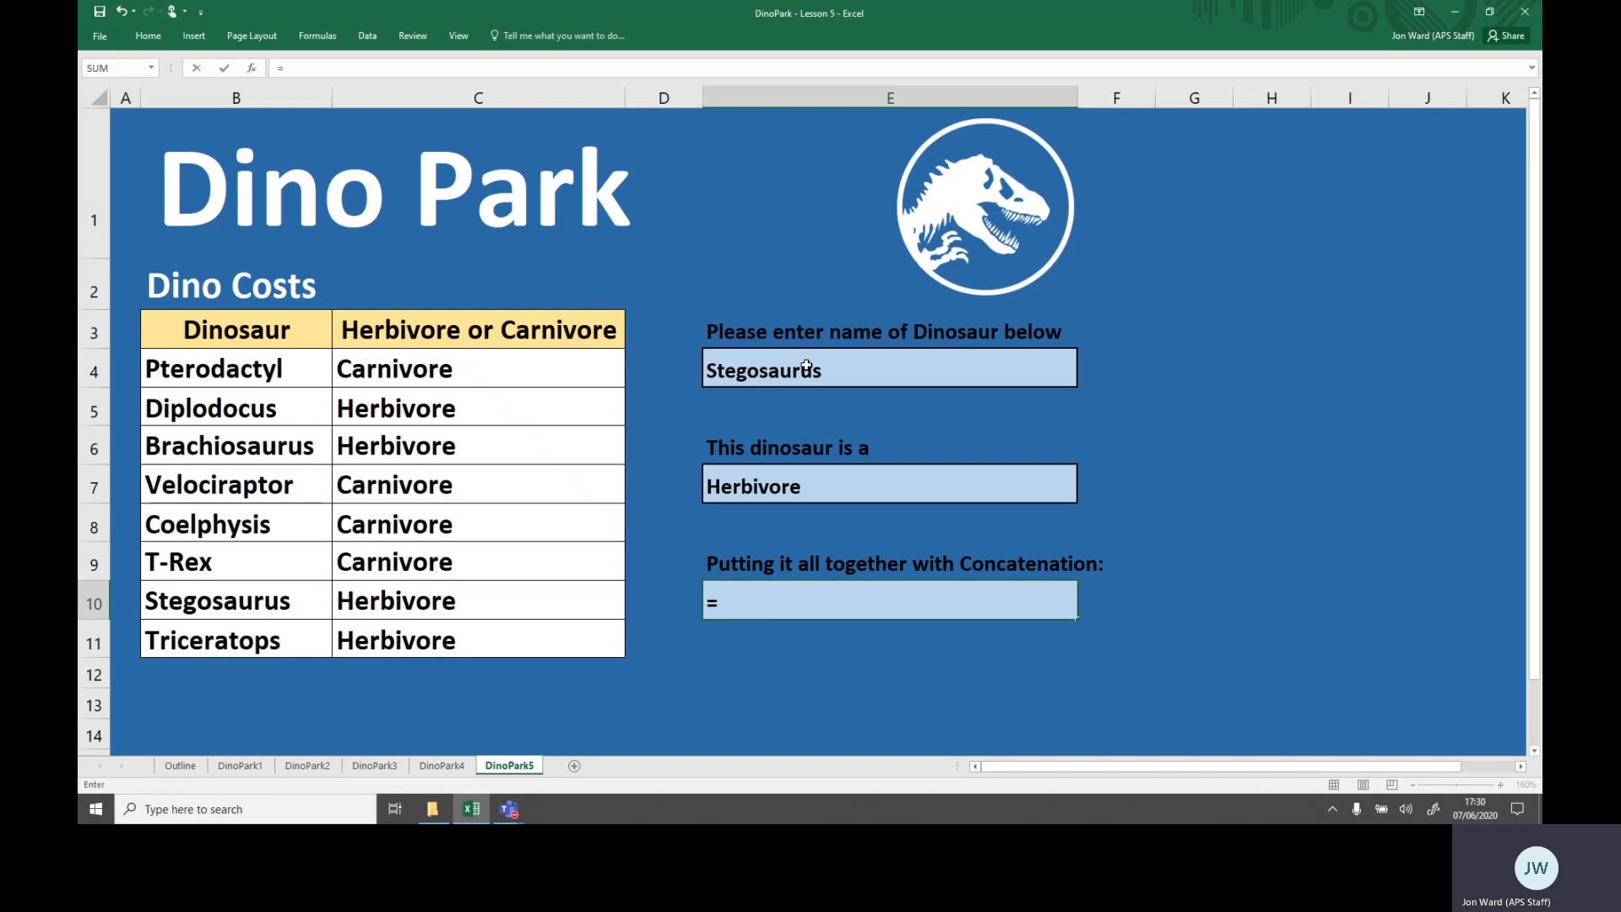
pyautogui.write('"This')
pyautogui.write('dinosaur is a "&')
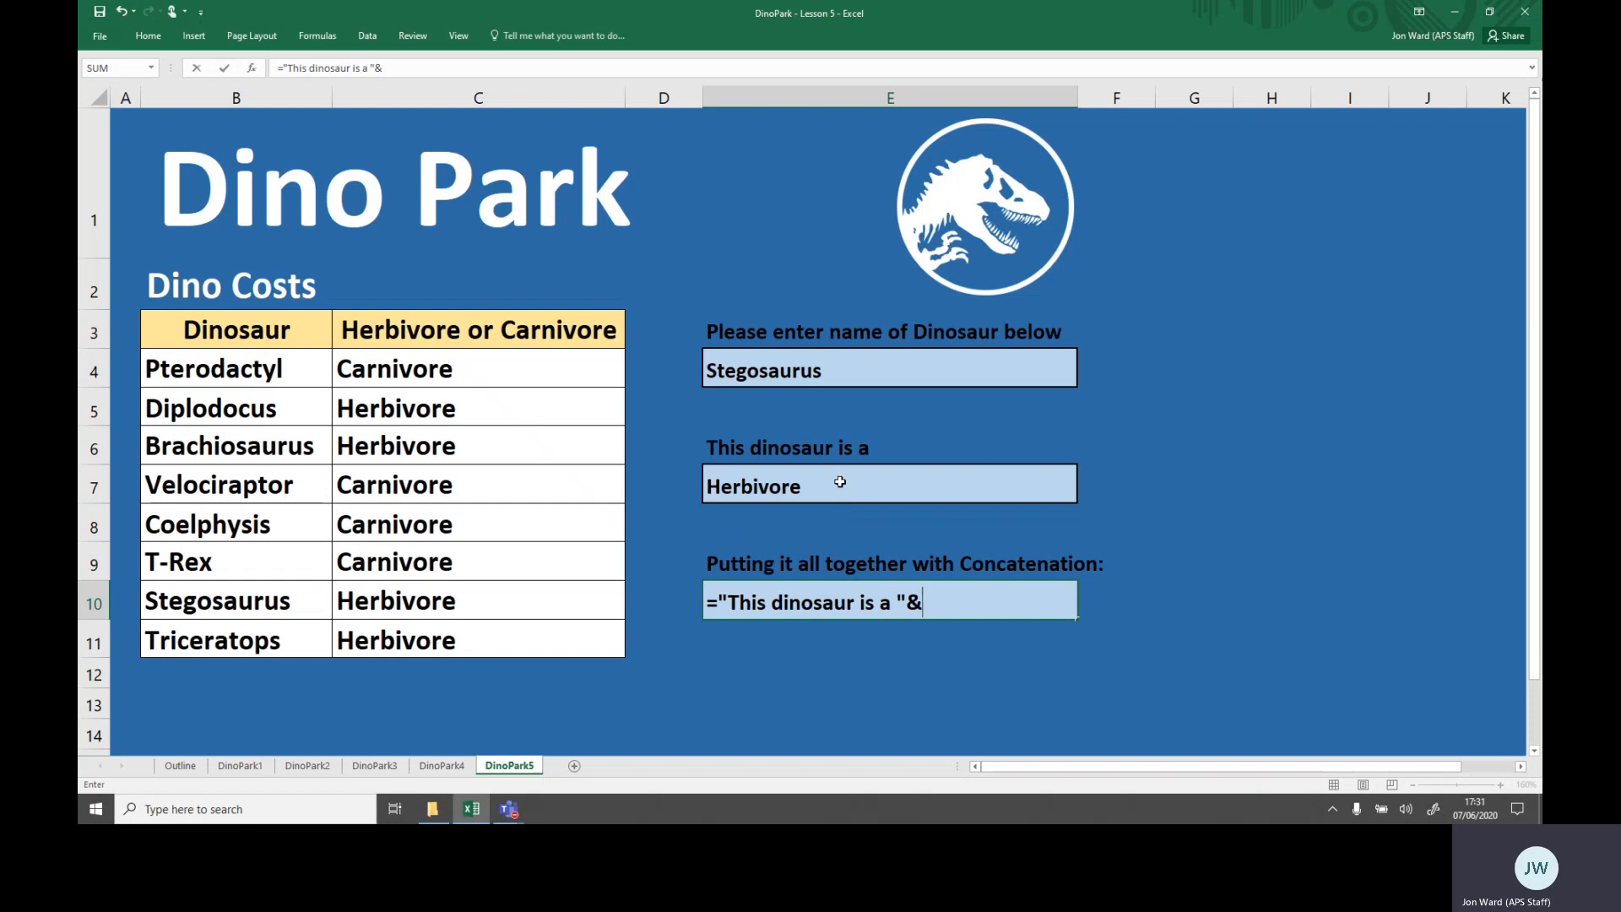
pyautogui.click(840, 482)
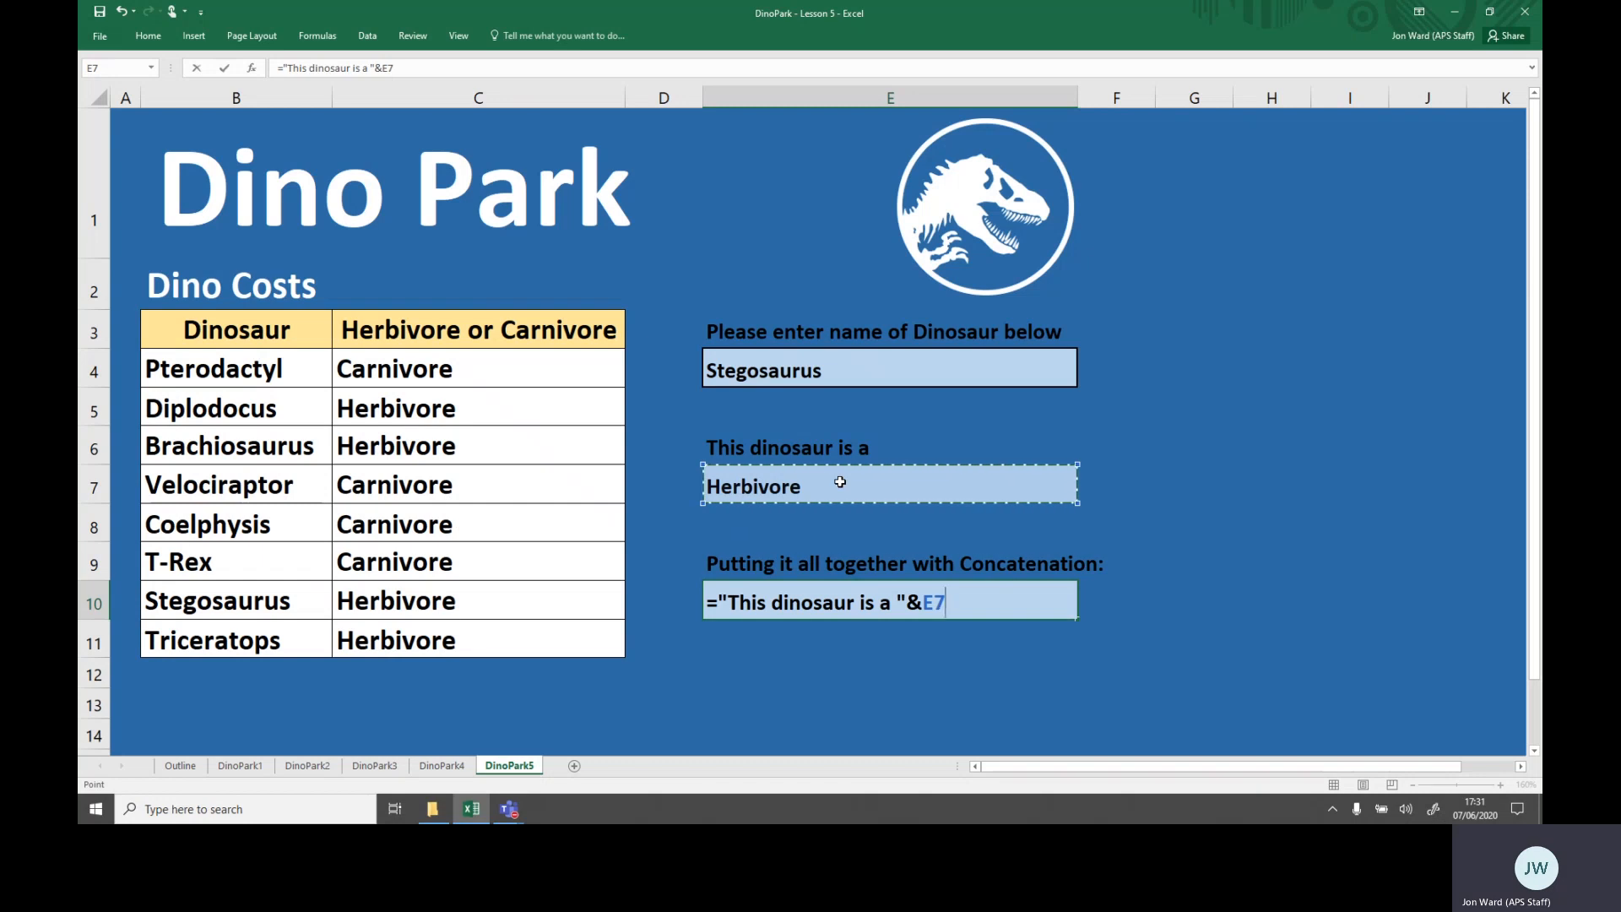
pyautogui.press('Return')
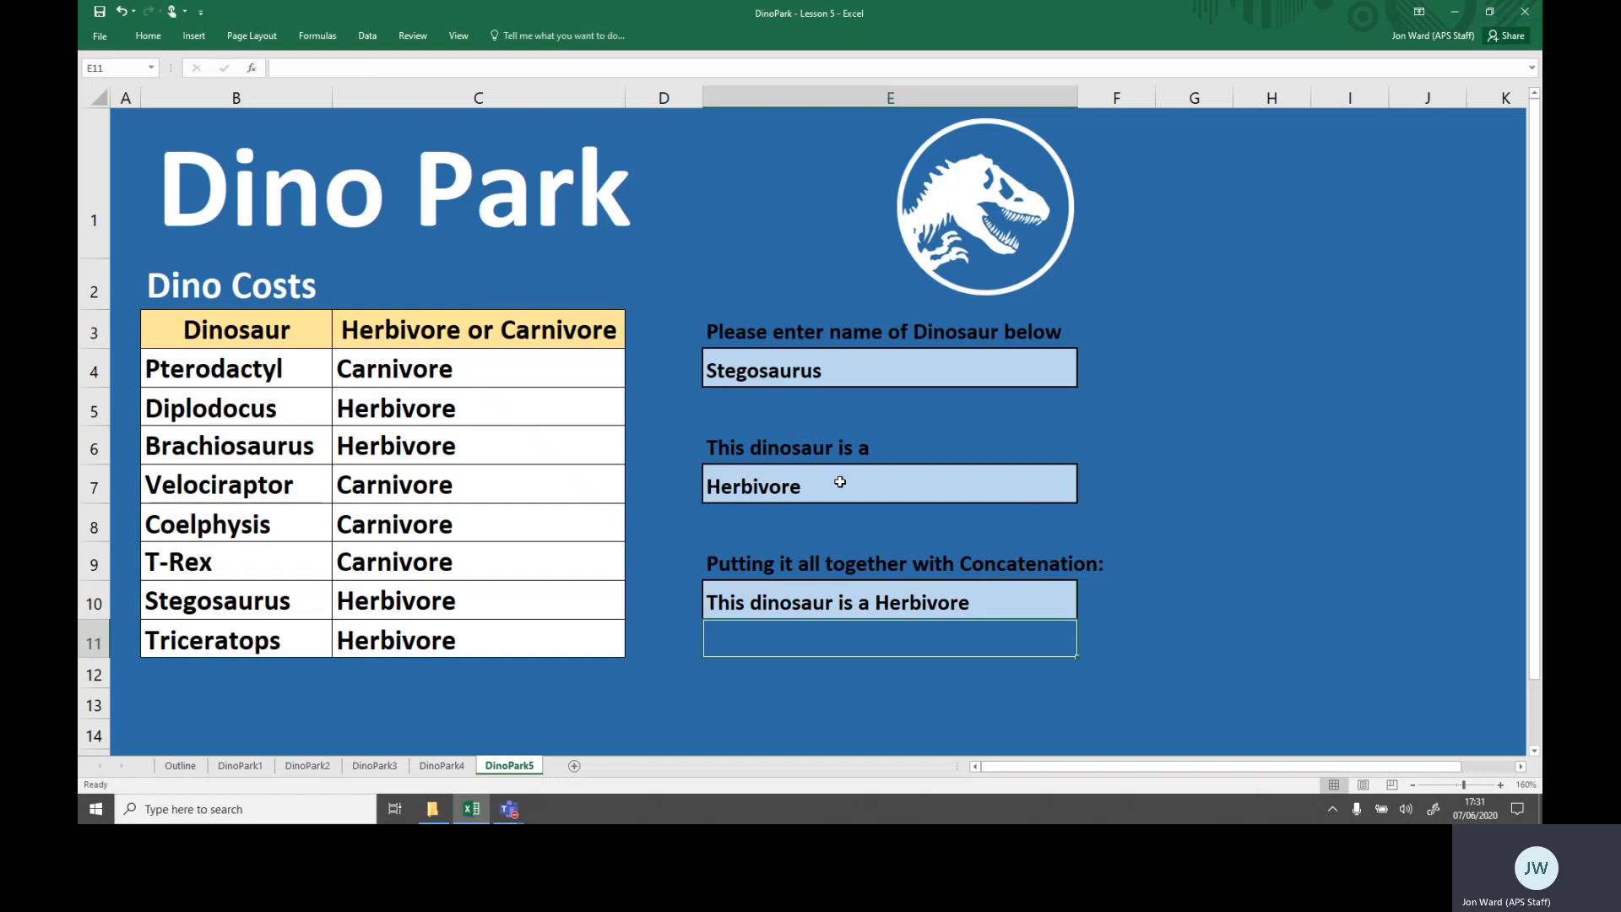
# - Change the dinosaur name in E4 back to T-Rex
pyautogui.press('Up')
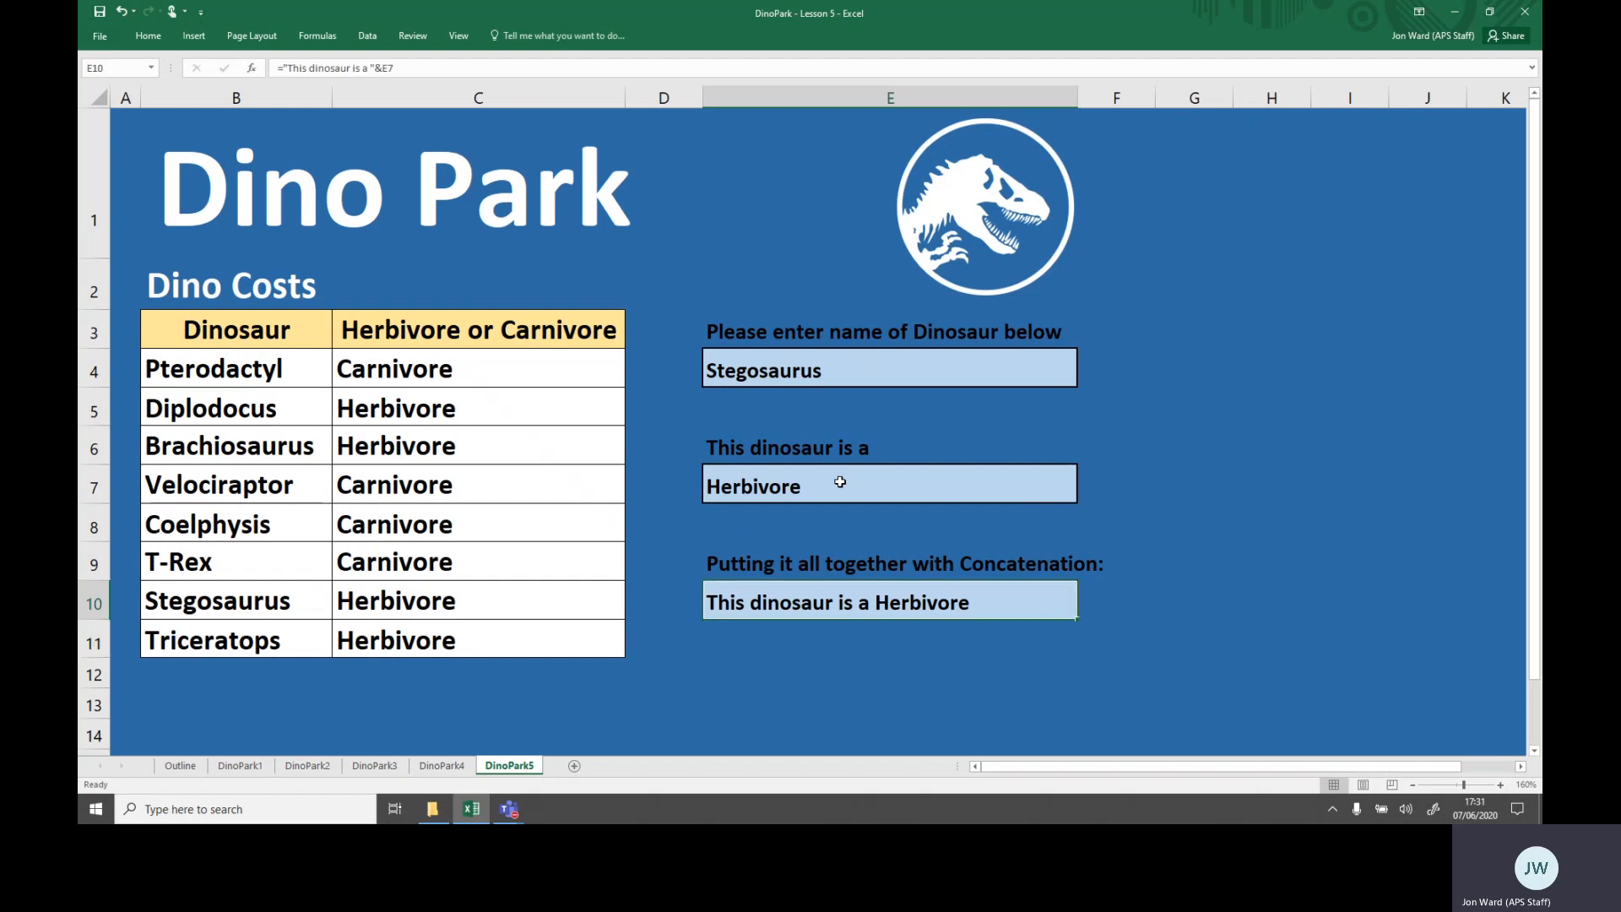
pyautogui.press('Up')
pyautogui.press('Up')
pyautogui.press('Up')
pyautogui.press('Up')
pyautogui.press('Up')
pyautogui.press('Up')
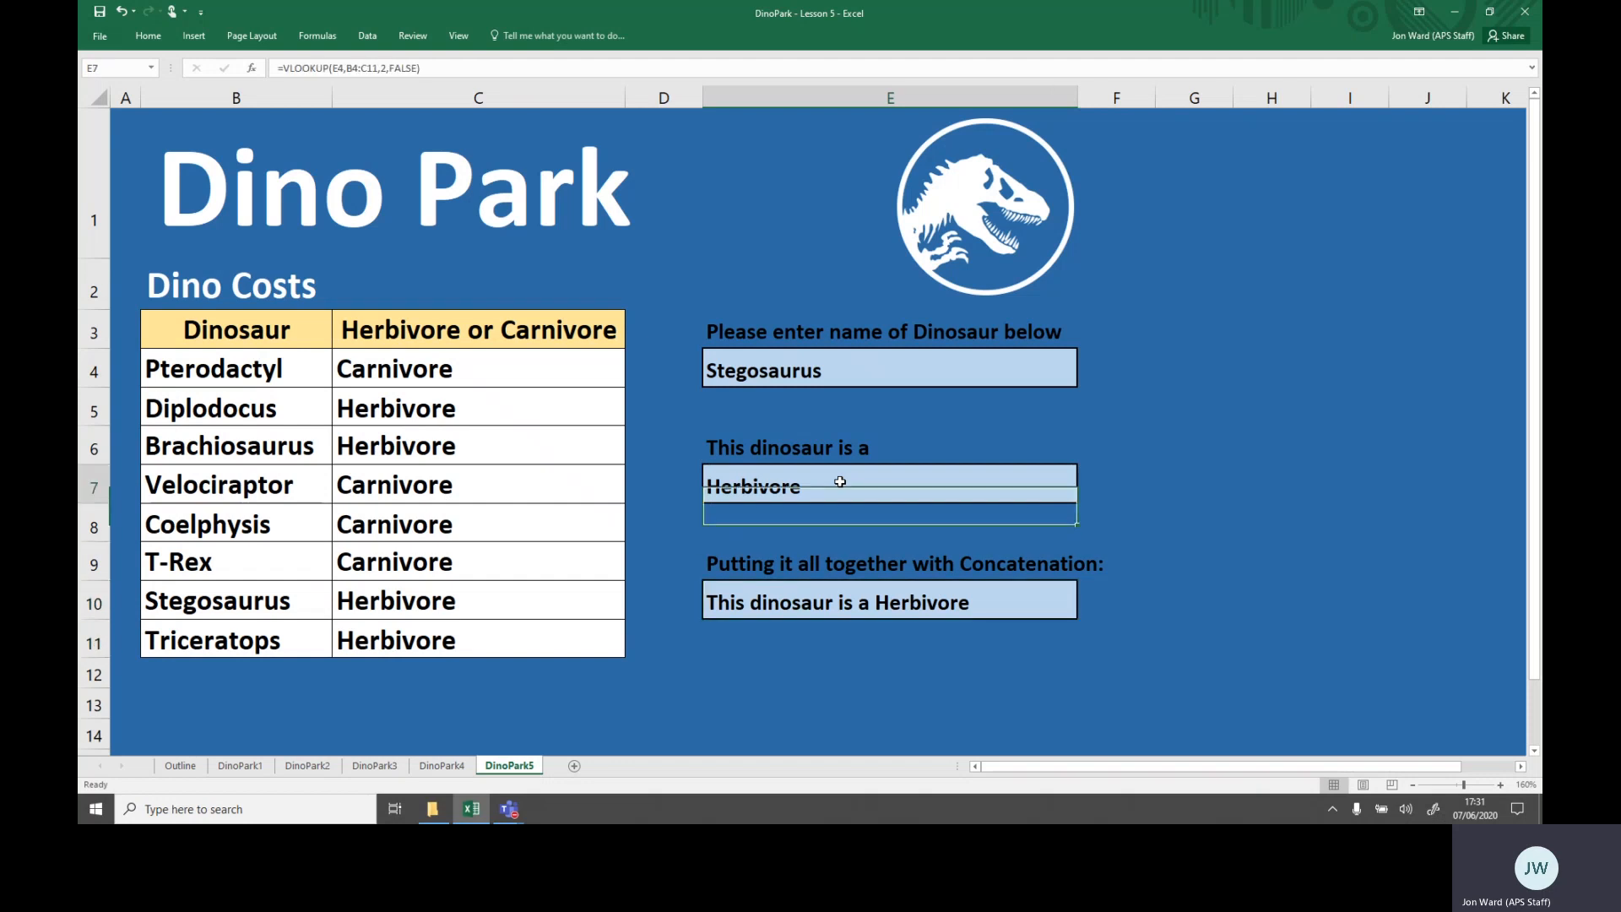
pyautogui.write('T')
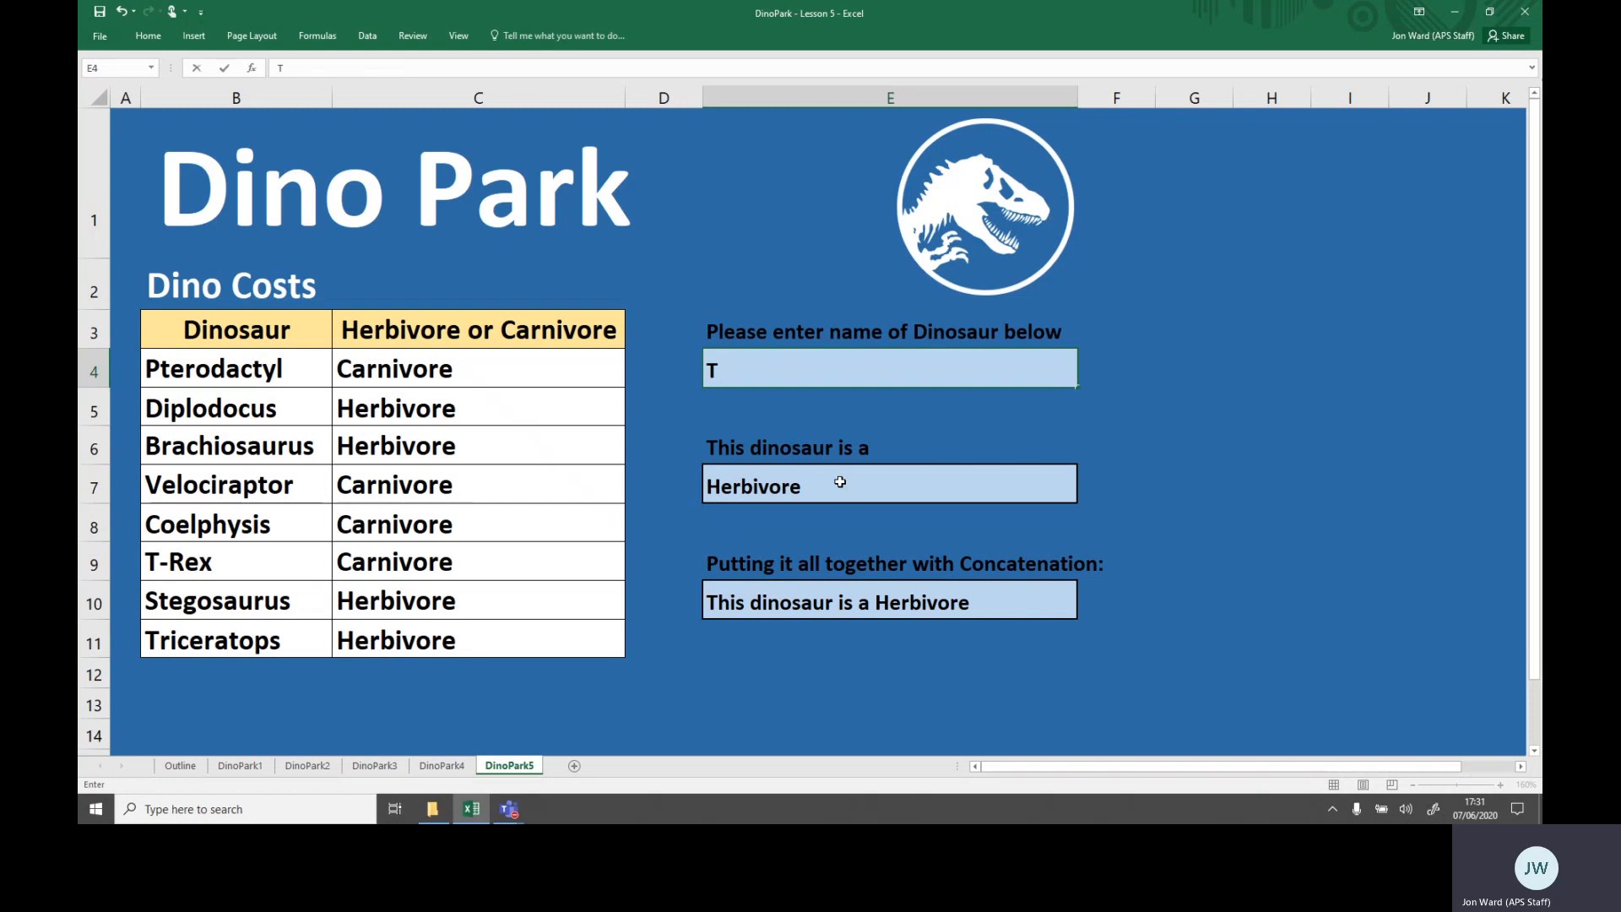
pyautogui.write('-Rex')
pyautogui.press('Return')
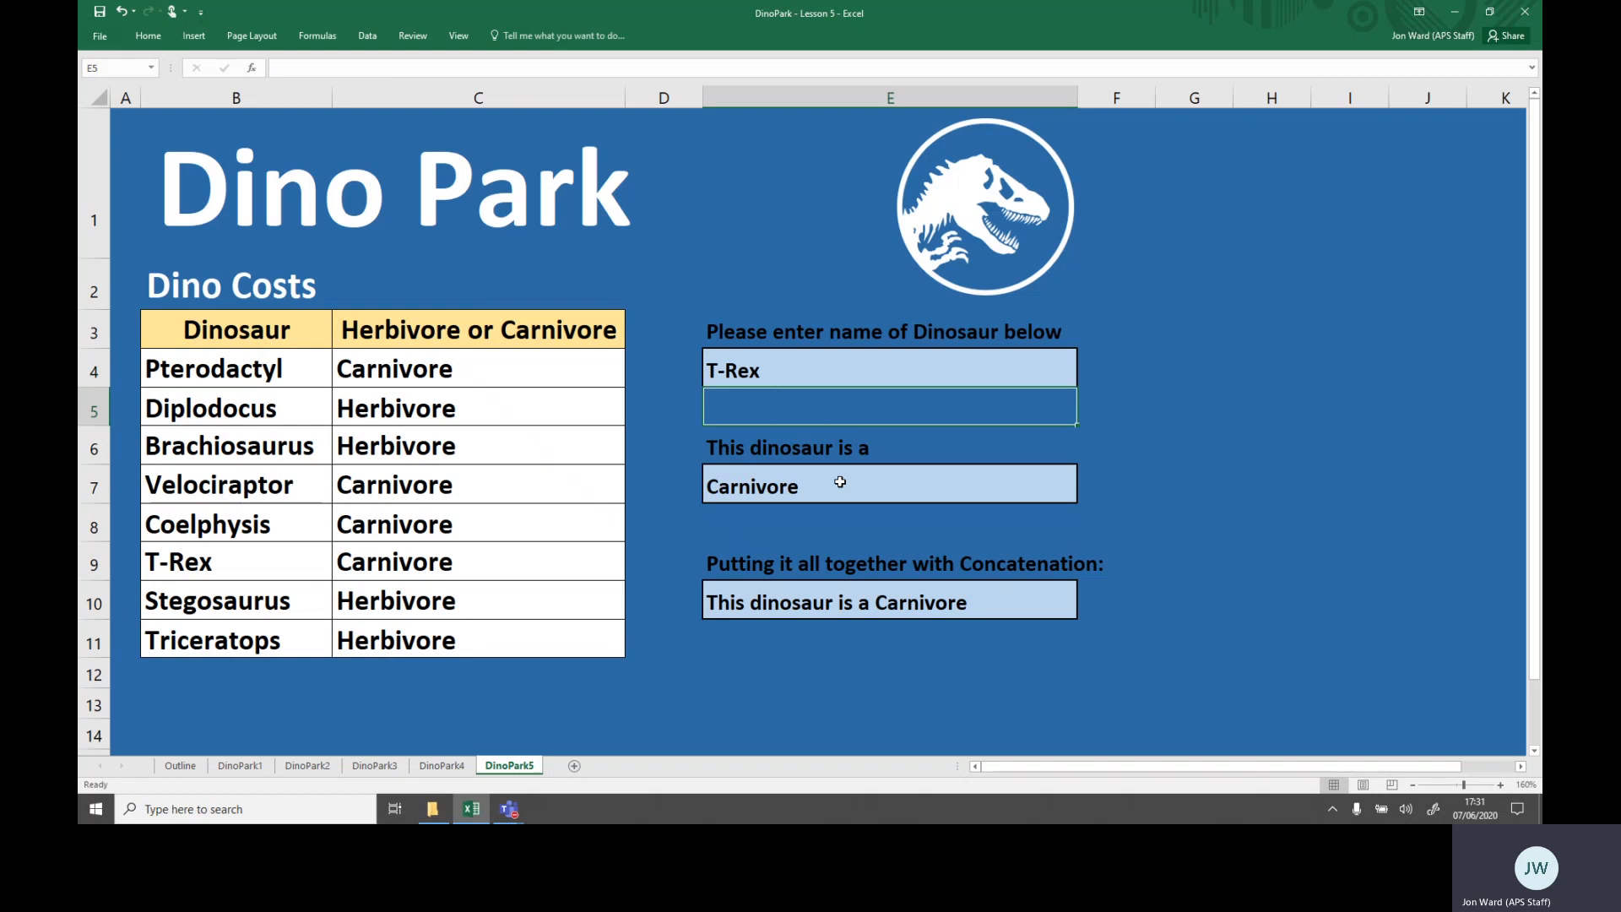
# - Edit the E10 formula to begin with the name from E4, making it =E4&" is a "&E7
pyautogui.press('Down')
pyautogui.press('Down')
pyautogui.press('Down')
pyautogui.press('Down')
pyautogui.press('Down')
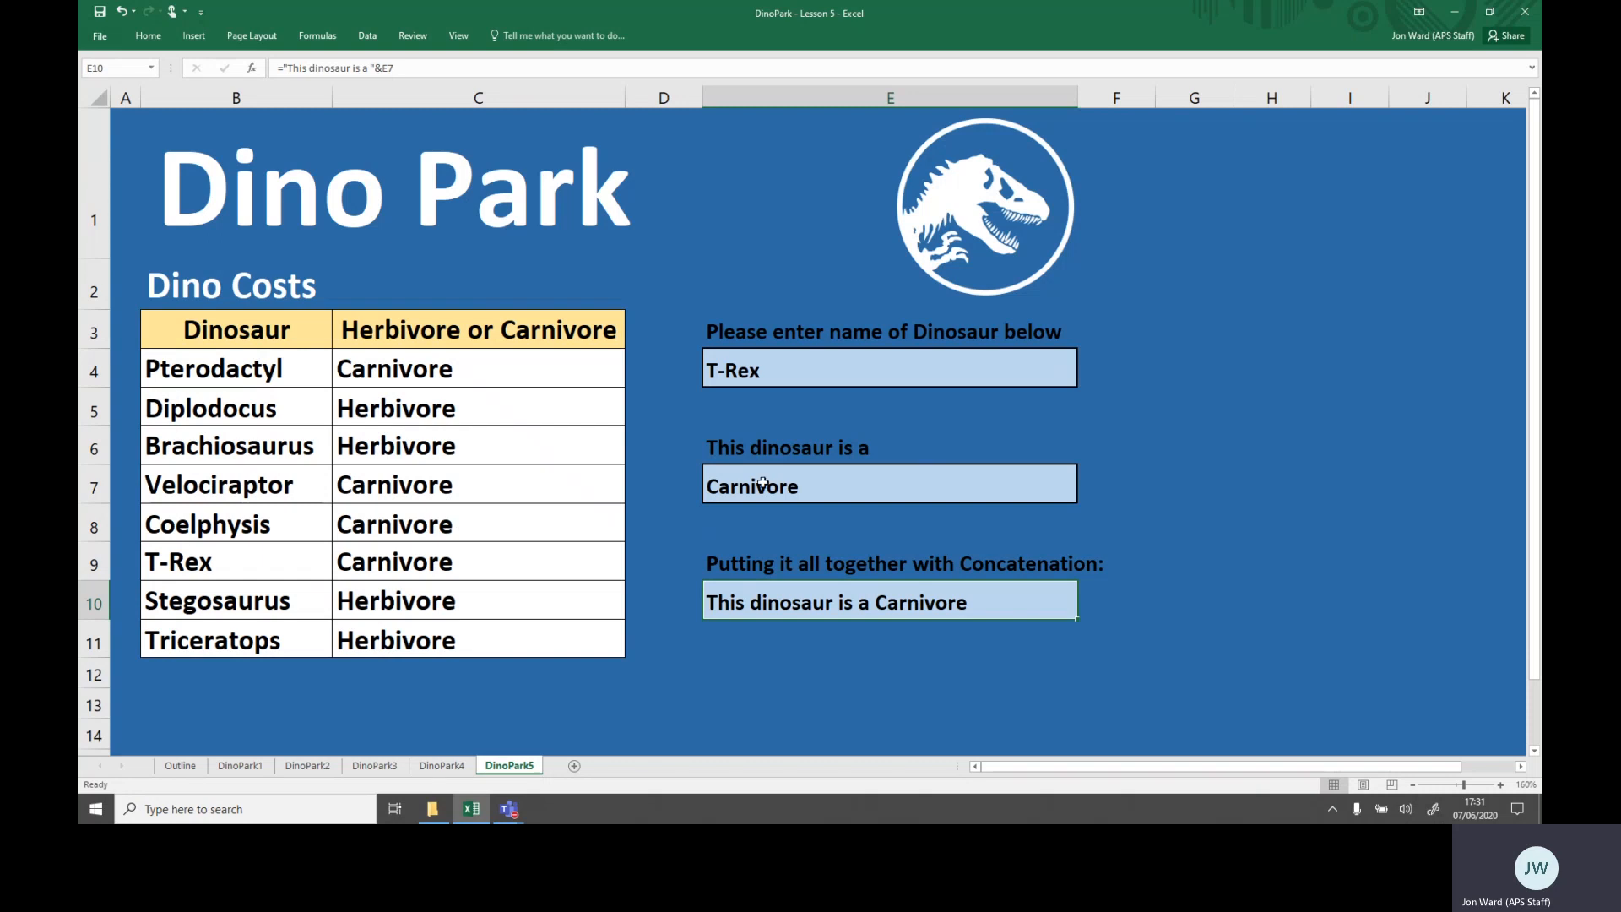
pyautogui.click(296, 72)
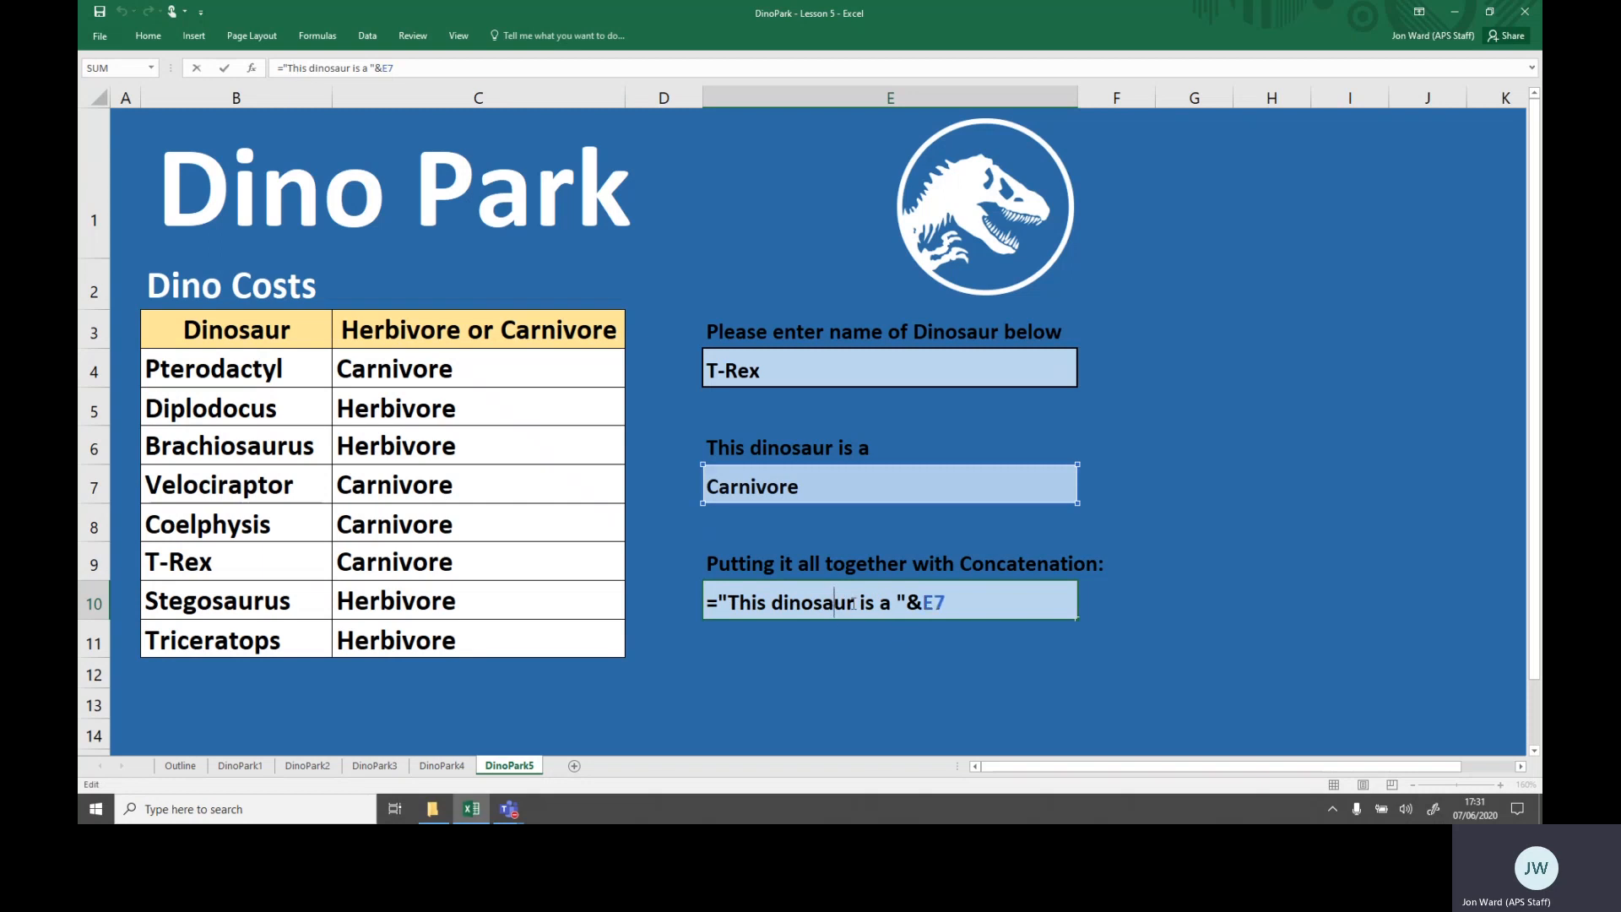
pyautogui.moveTo(854, 603); pyautogui.dragTo(730, 604)
pyautogui.press('BackSpace')
pyautogui.press('BackSpace')
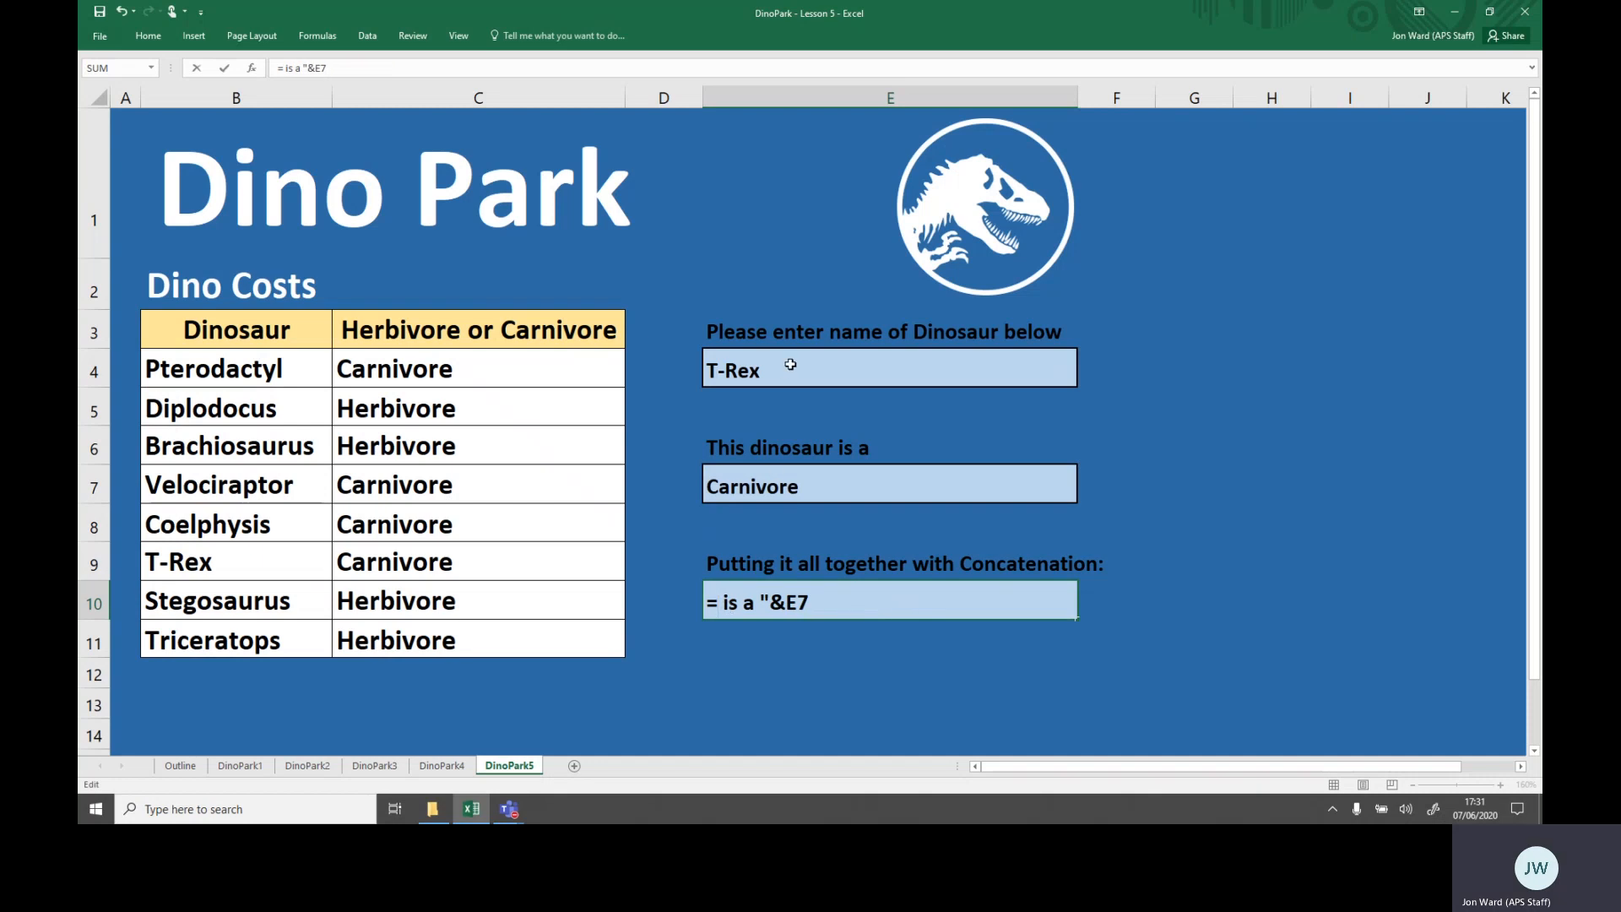
pyautogui.click(790, 364)
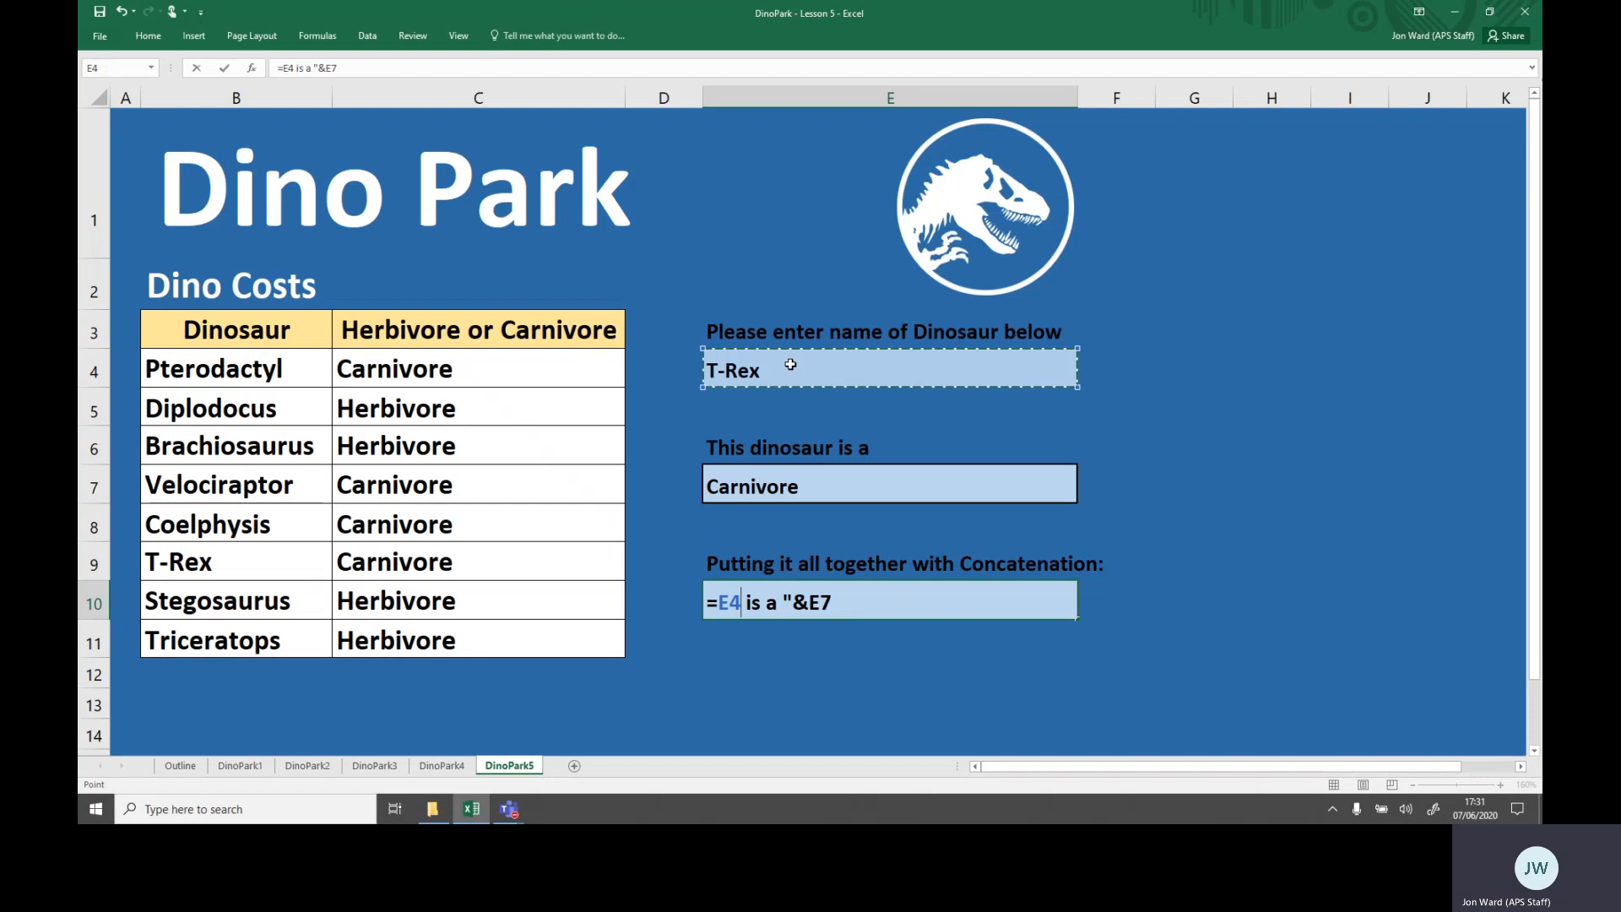
pyautogui.write('&')
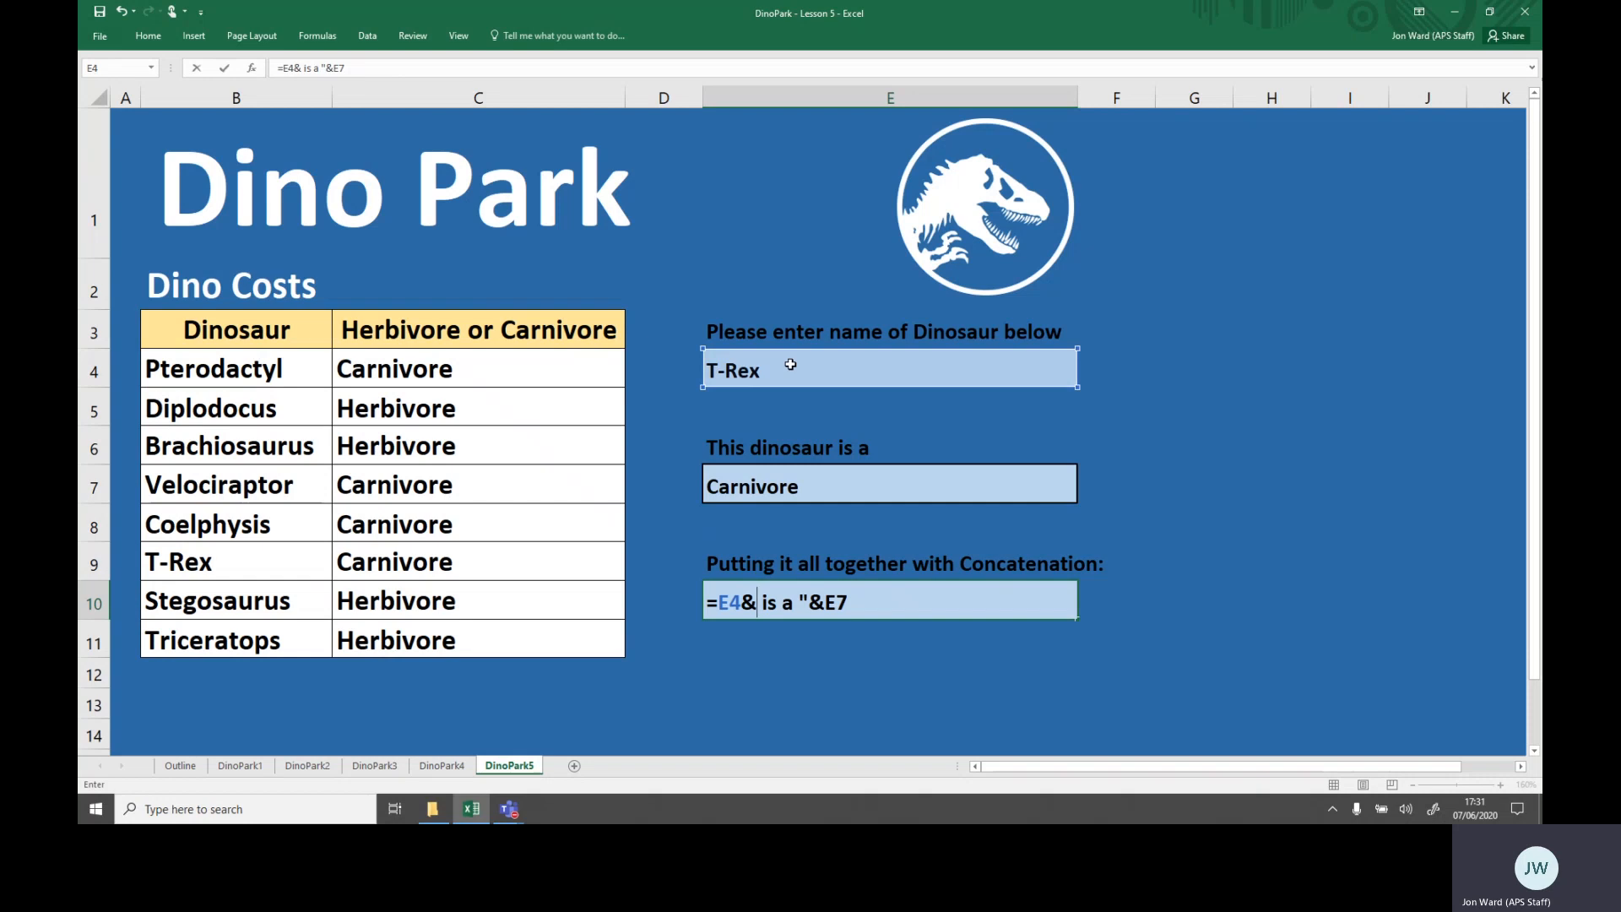
pyautogui.write('"')
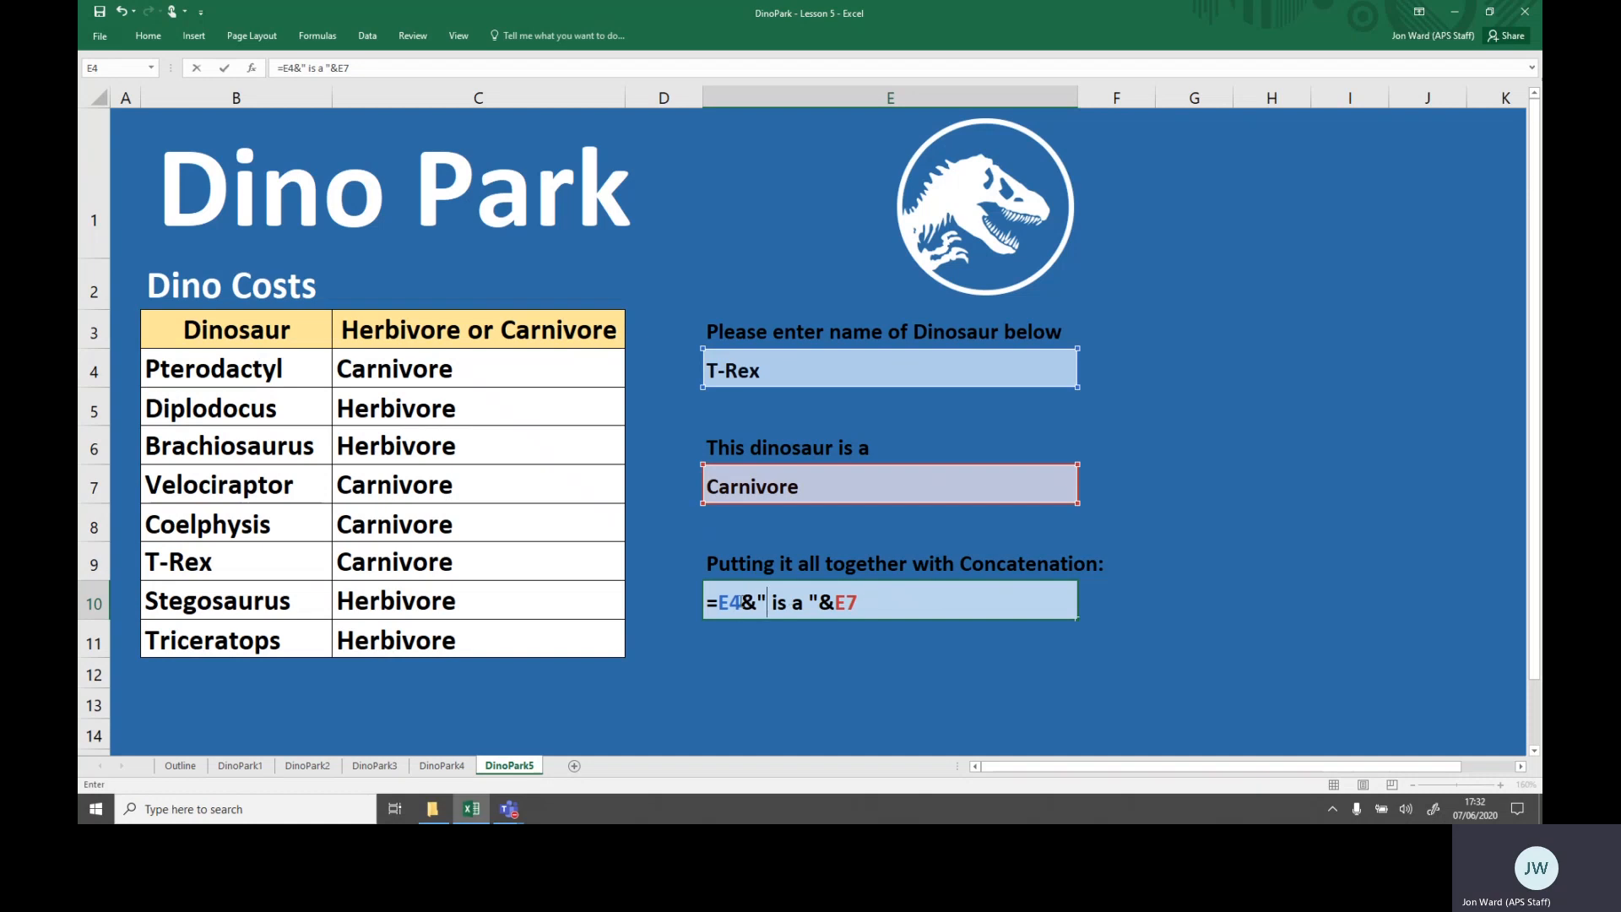
pyautogui.click(769, 588)
pyautogui.press('Return')
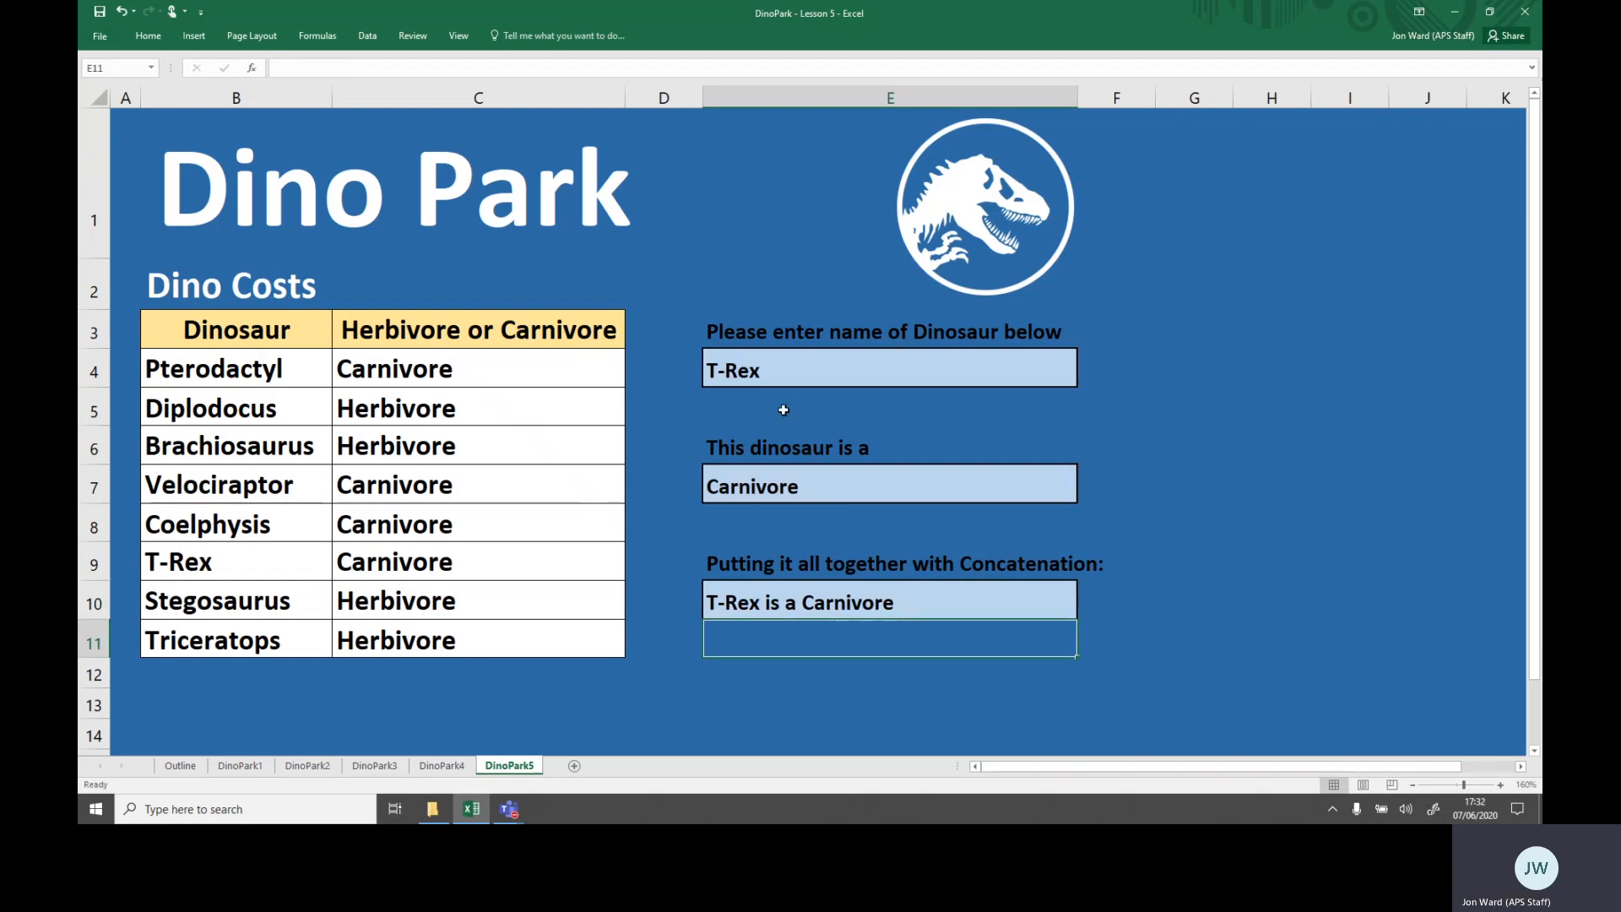
# - Enter Triceratops in E4 and inspect the concatenated sentence formula in E10
pyautogui.click(778, 373)
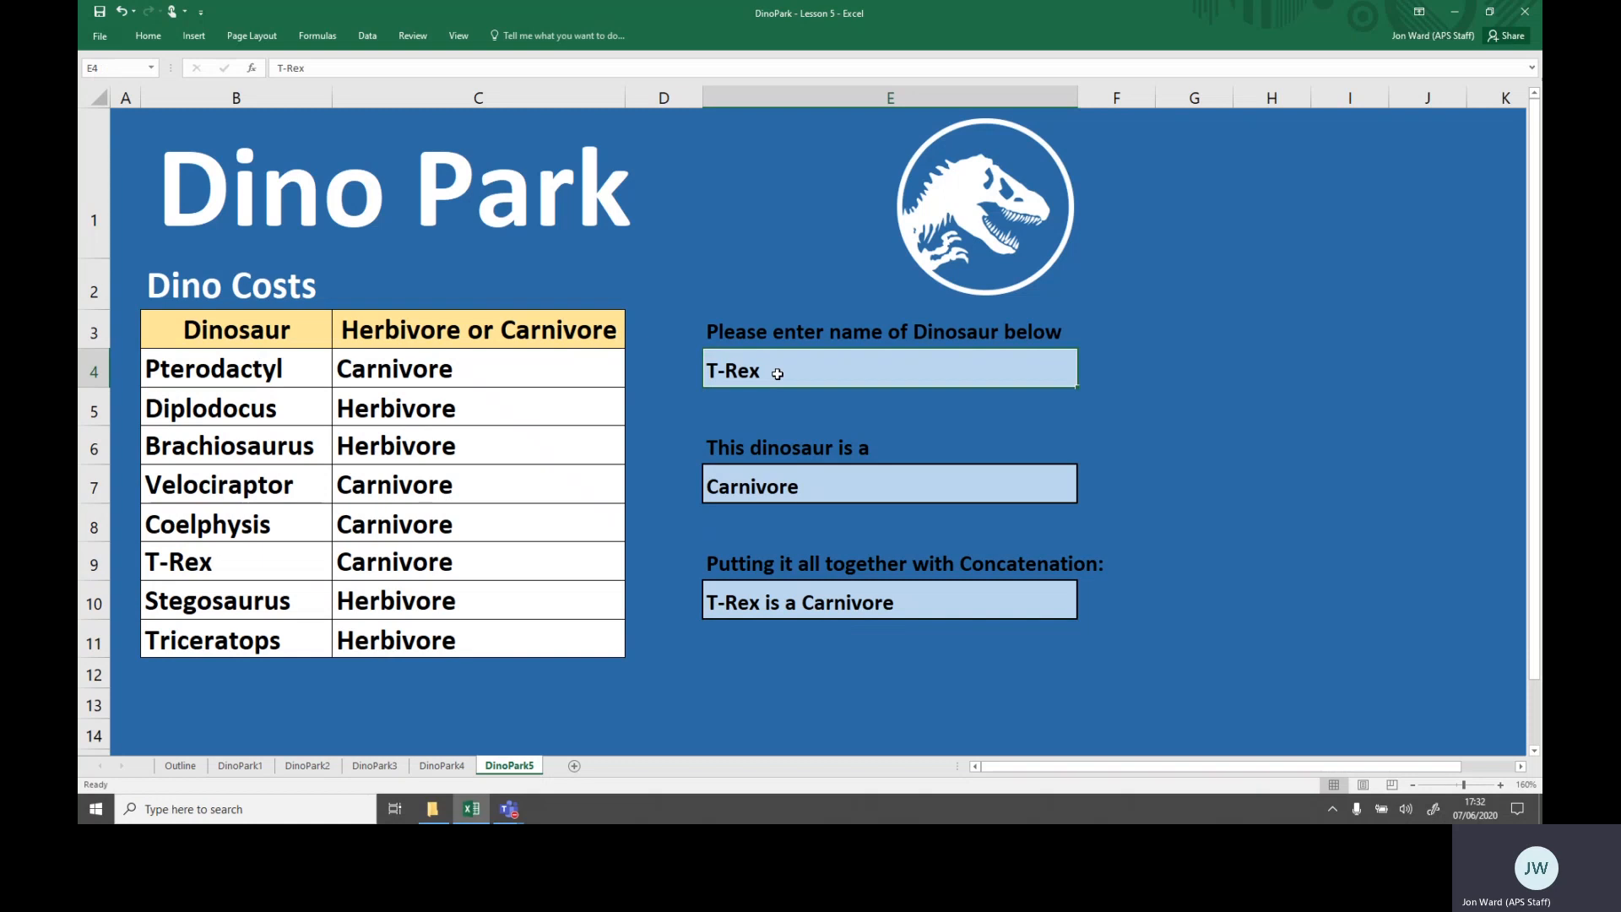
pyautogui.write('Tricer')
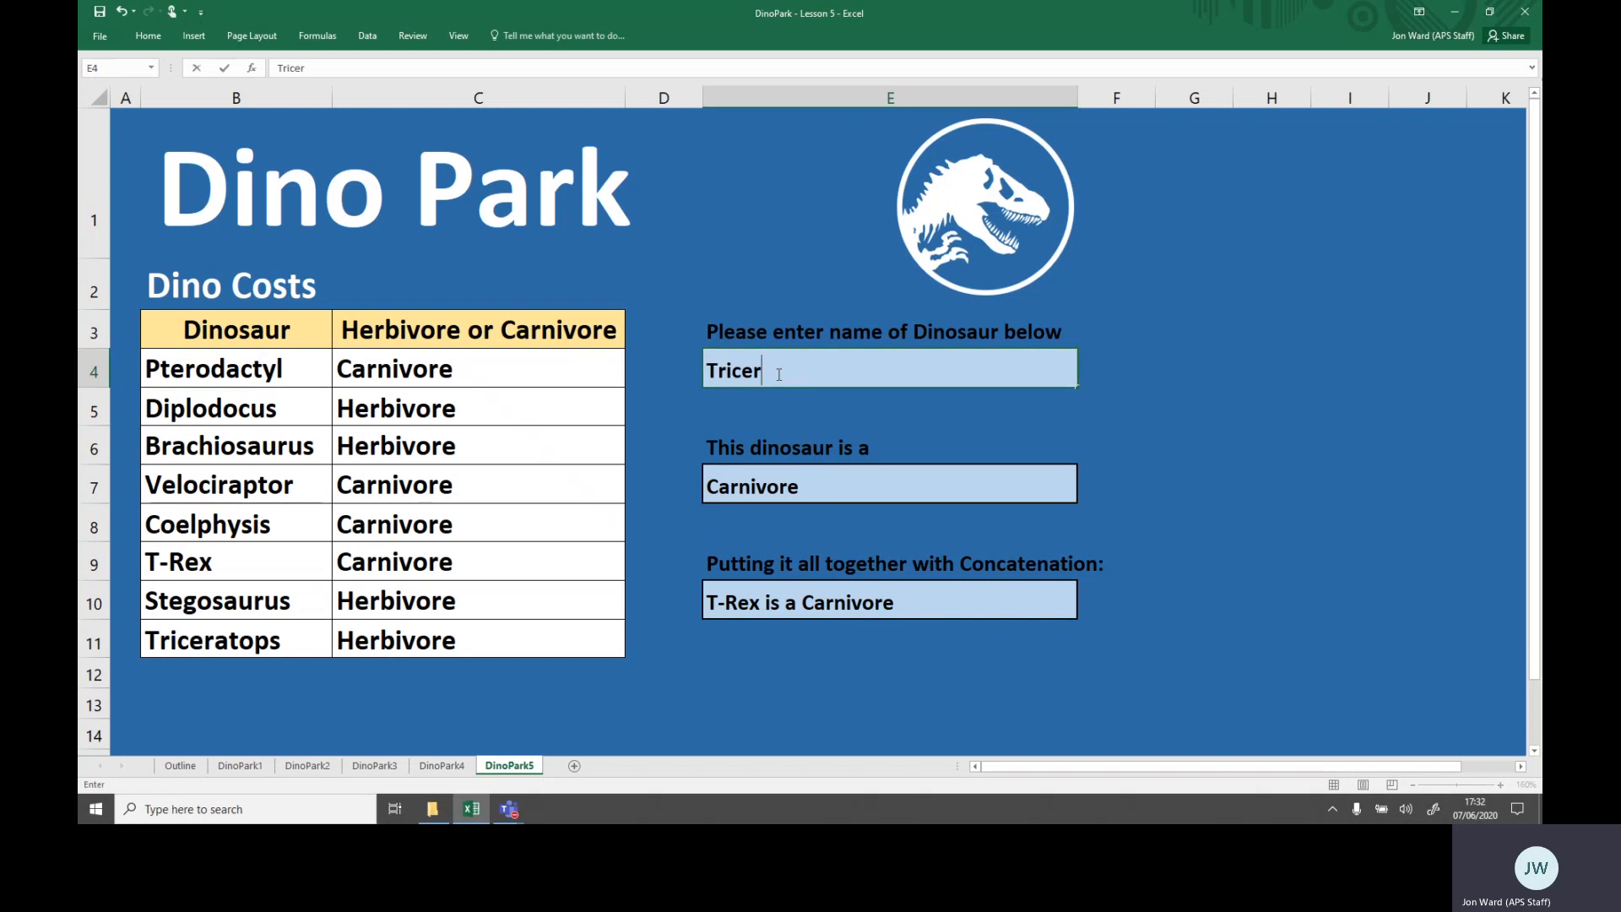
pyautogui.write('atops')
pyautogui.press('Return')
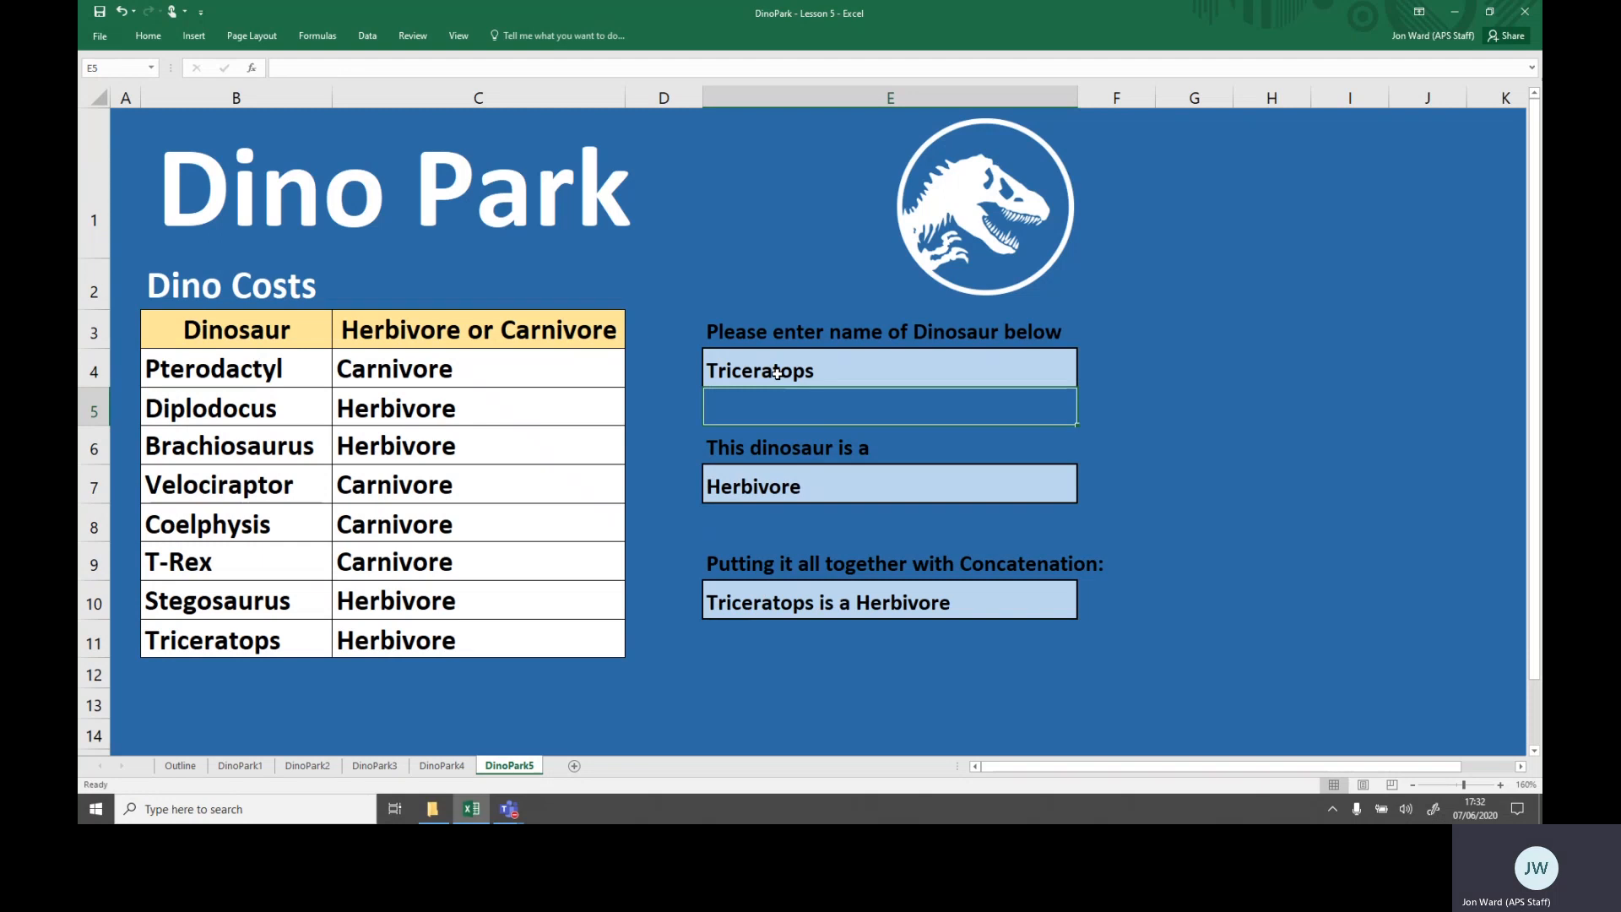
pyautogui.click(851, 597)
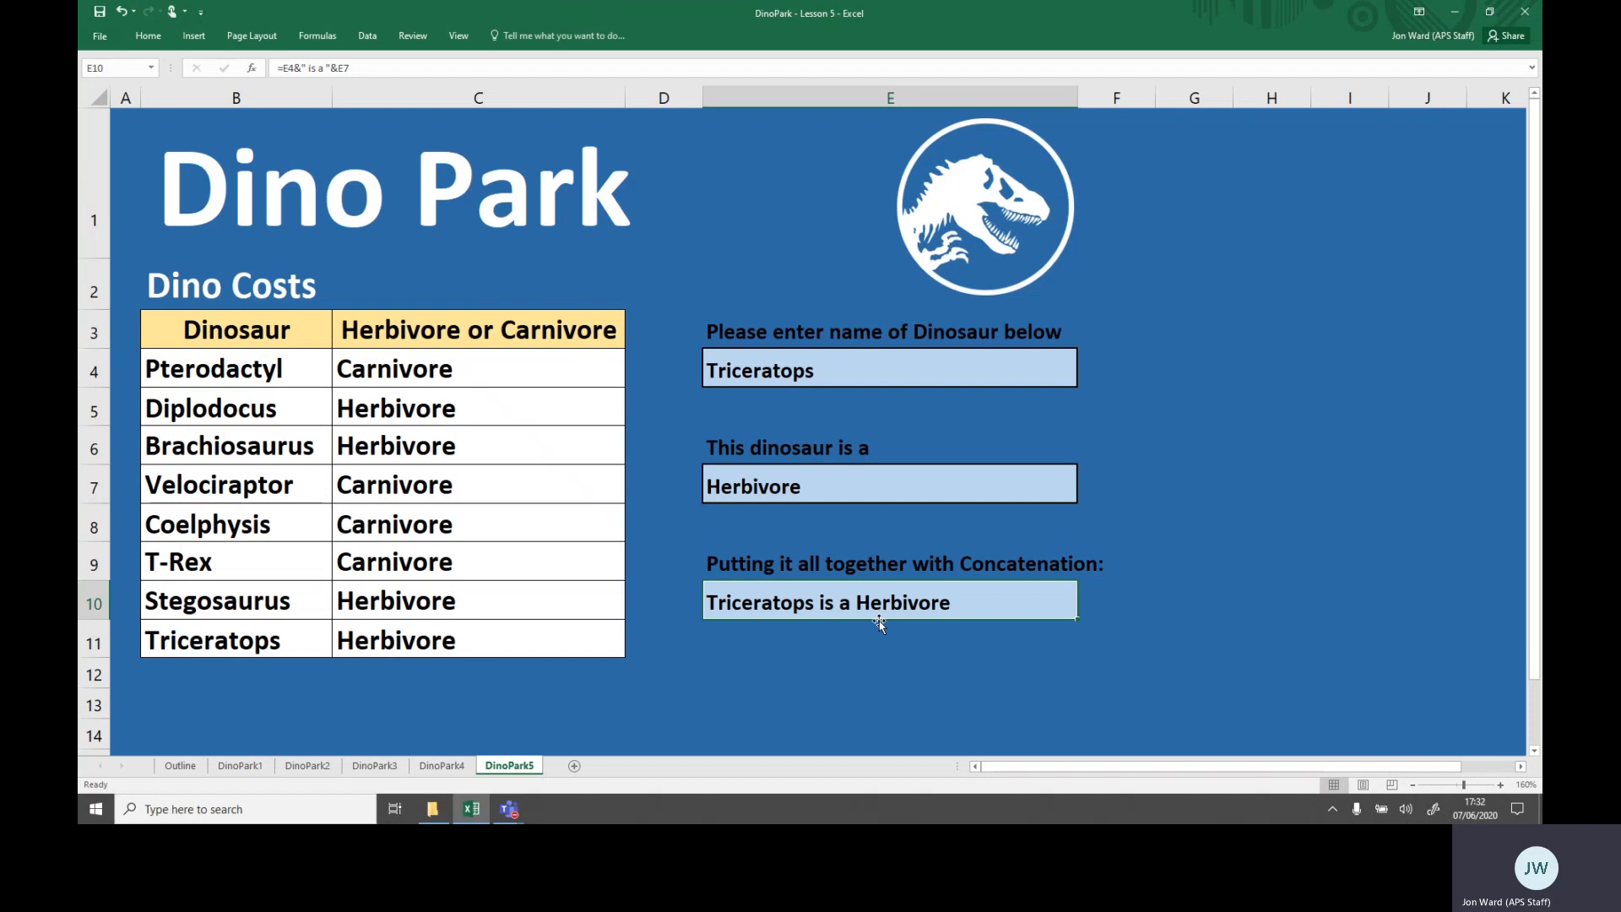
pyautogui.click(865, 356)
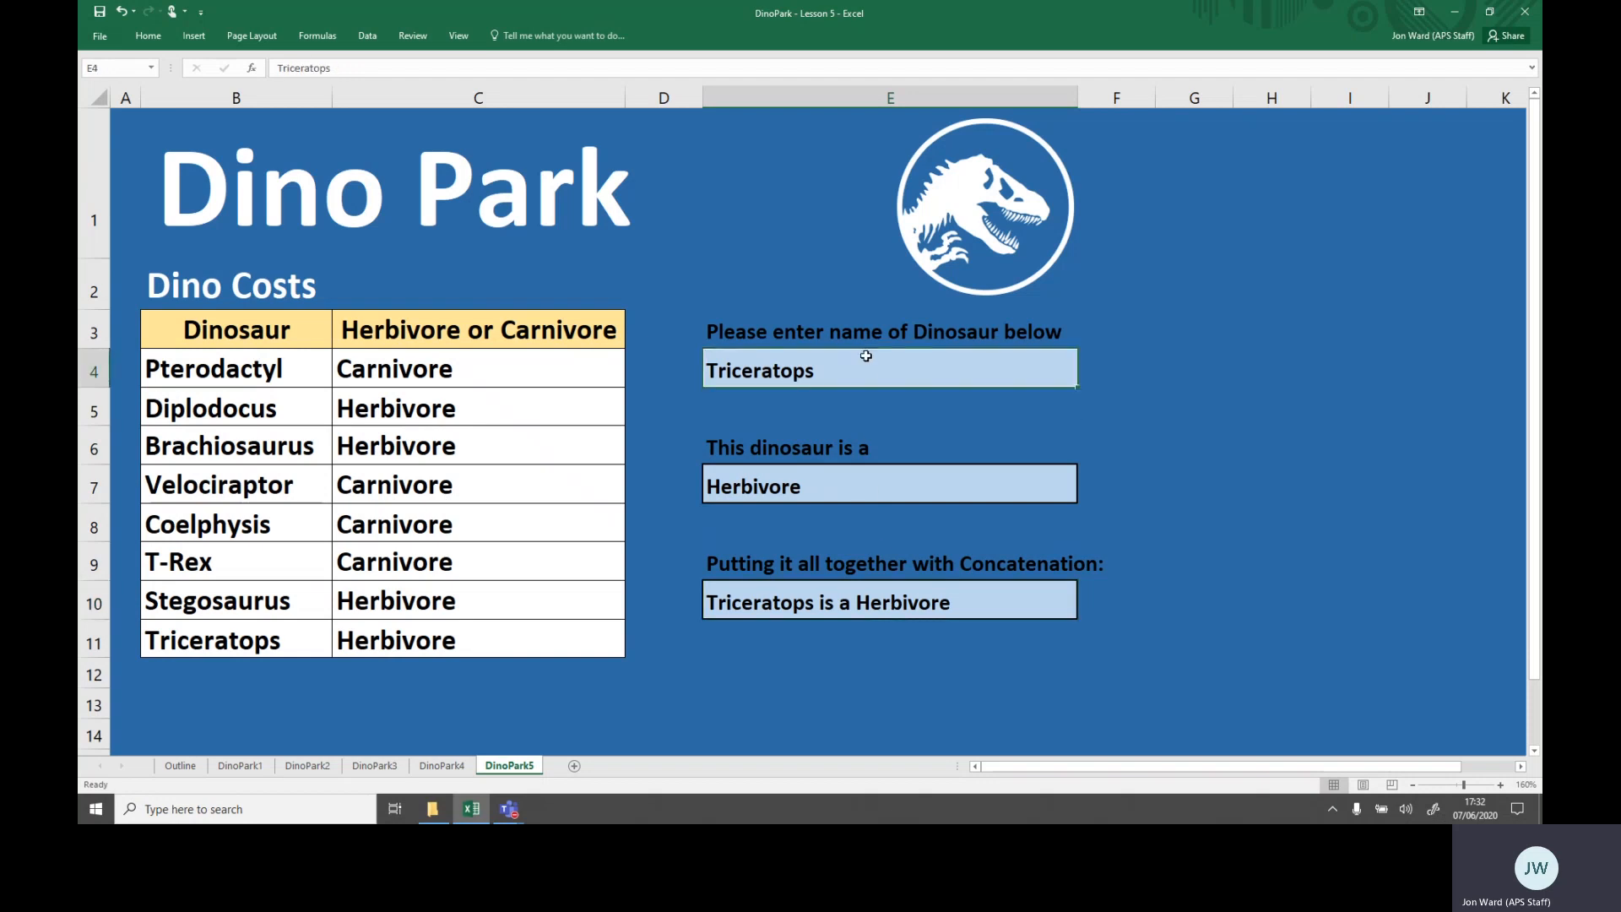